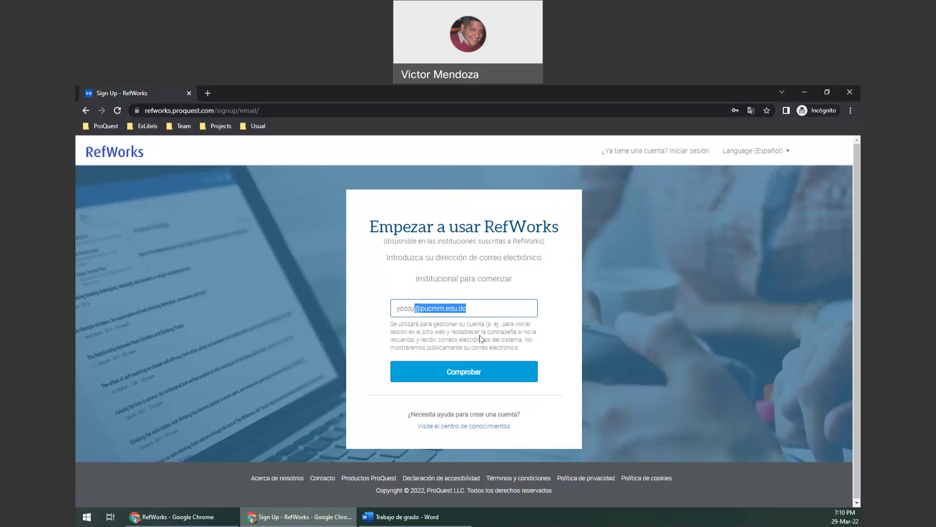
- Submit the institutional e-mail for checking, choose an account password, and register the new RefWorks account
left_click(472, 369)
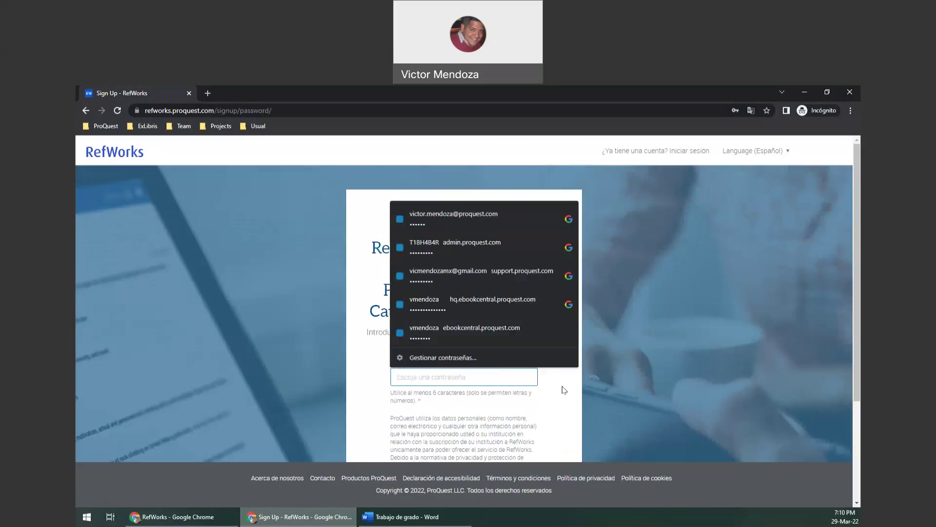
left_click(564, 388)
scroll(568, 381, "down", 1)
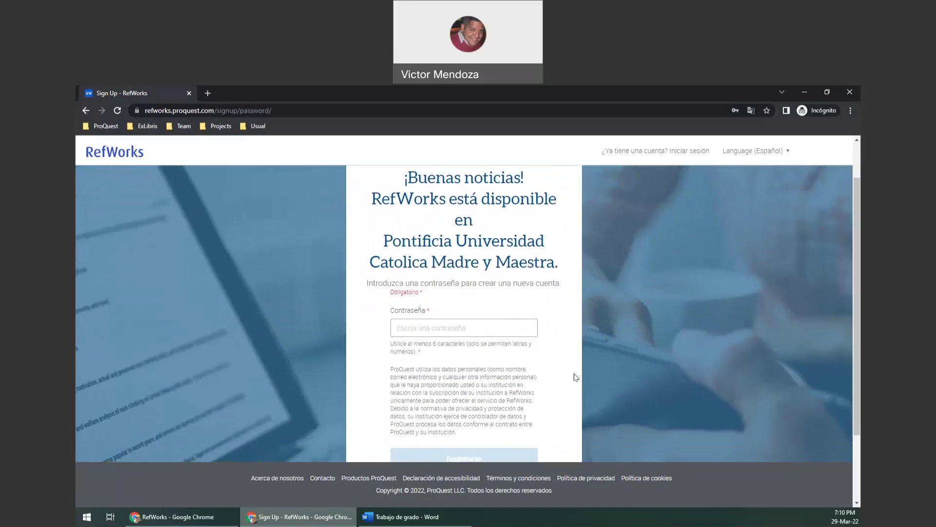
left_click(497, 326)
type("••••••••")
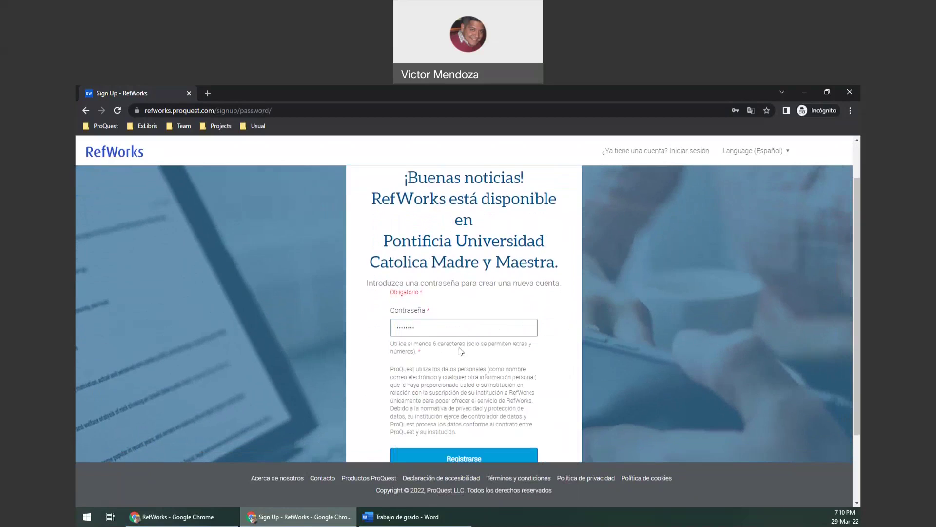
scroll(481, 361, "down", 1)
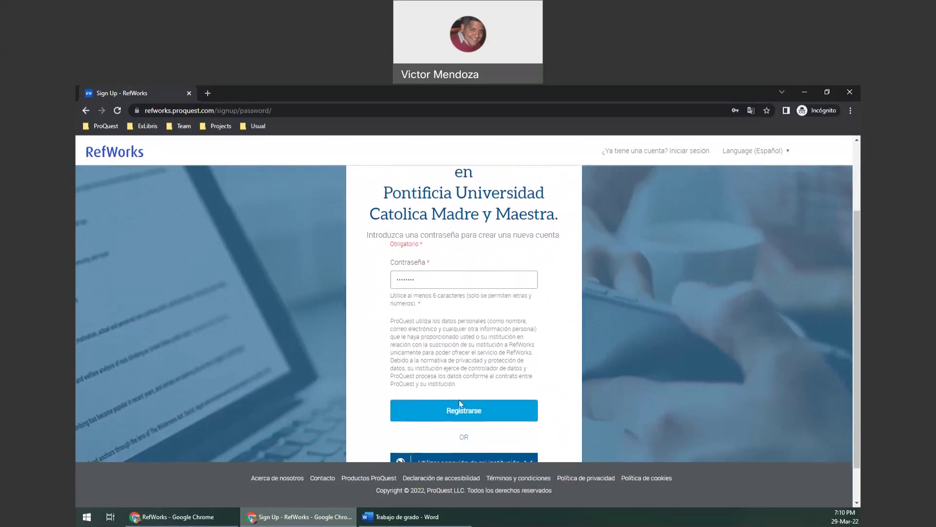
left_click(485, 411)
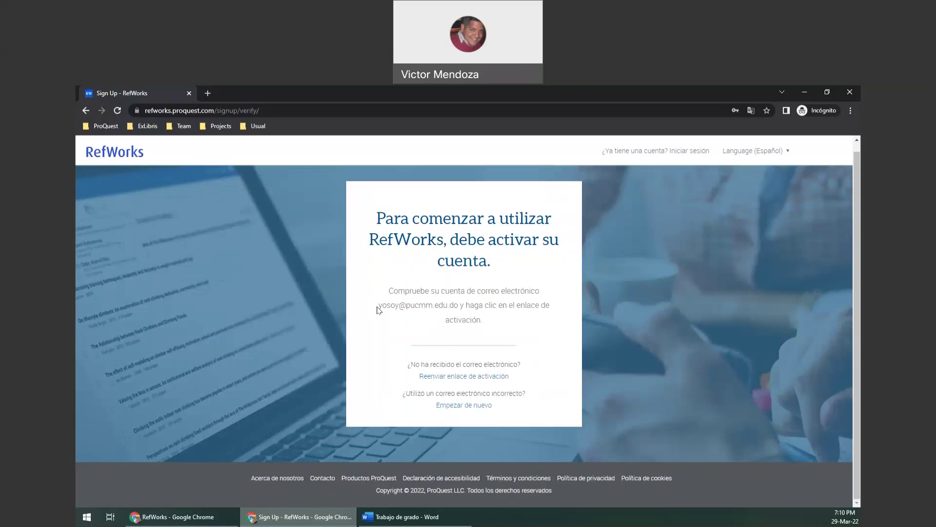
left_click_drag(379, 310, 460, 308)
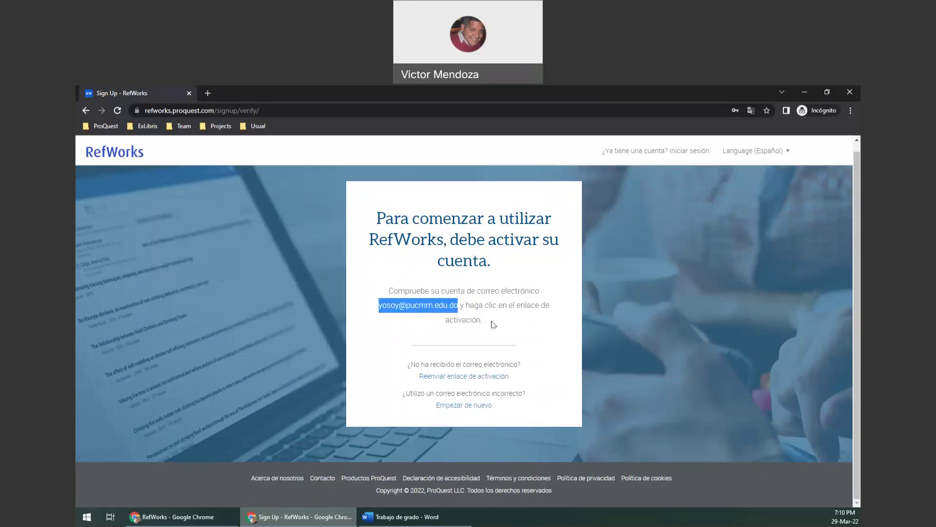
left_click(541, 326)
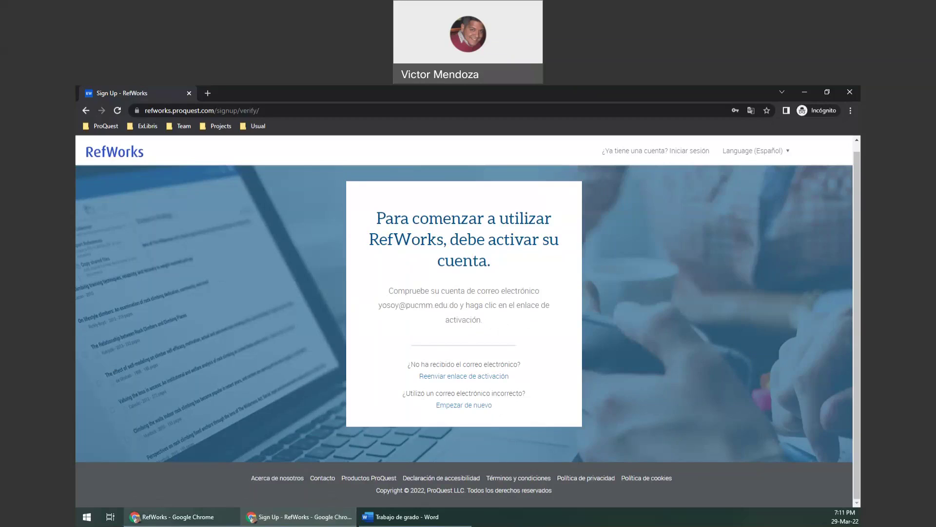
- Switch to the browser window with the signed-in RefWorks library and open the project management page
left_click(228, 515)
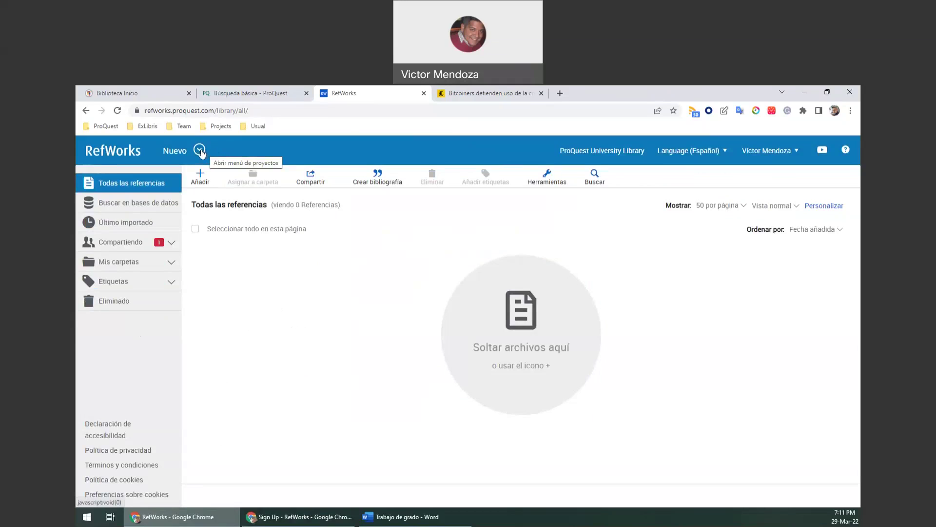
left_click(200, 150)
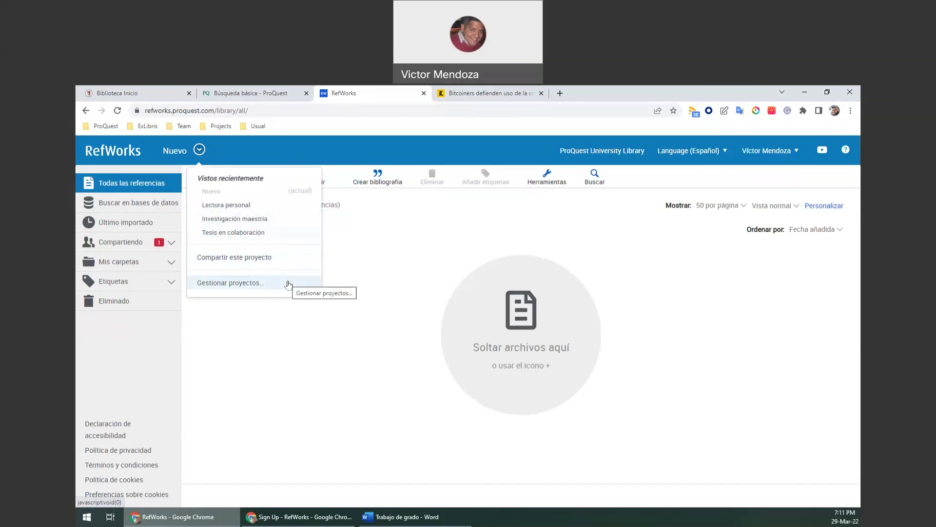
left_click(288, 283)
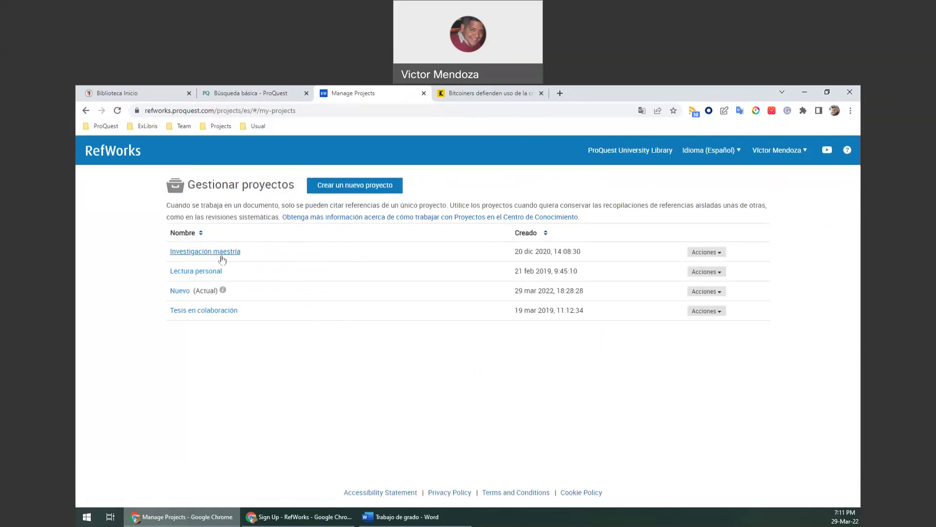
left_click_drag(193, 291, 215, 291)
left_click(218, 298)
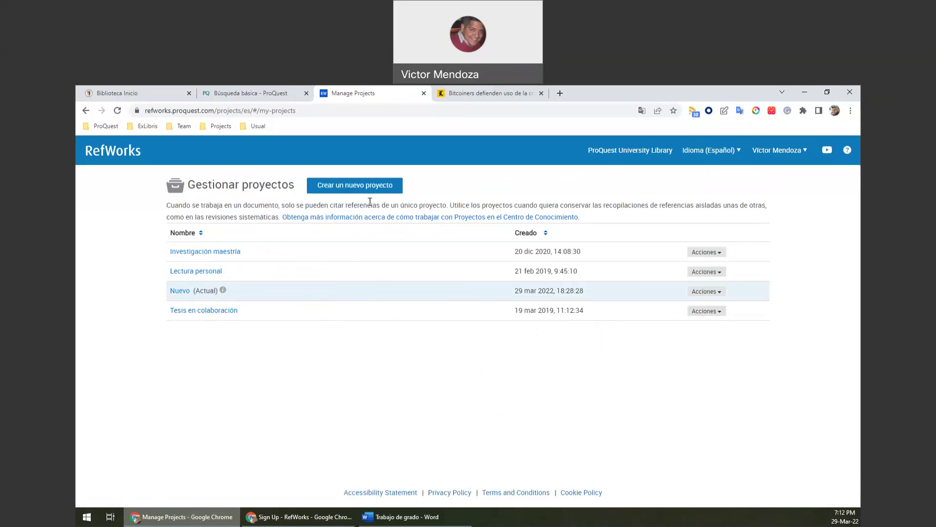
- Create a new project named PUCMM and save it
left_click(390, 191)
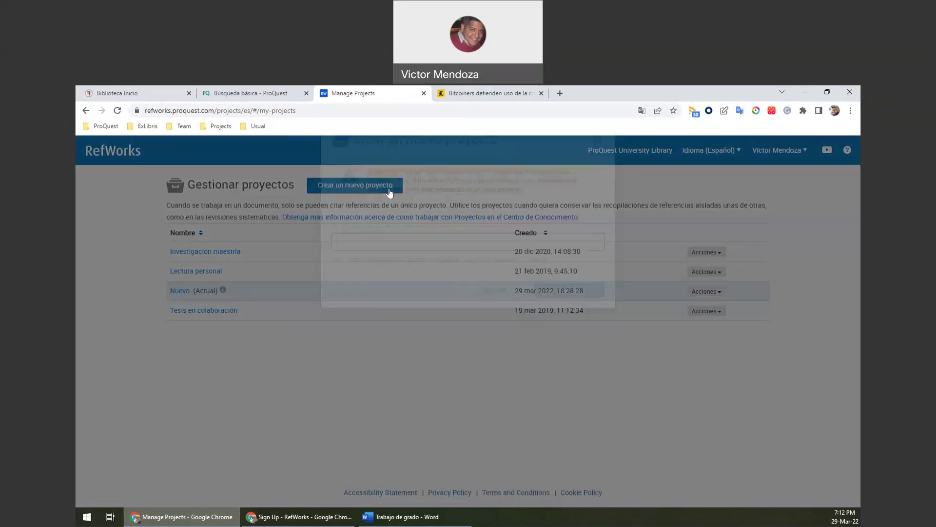
type("PUCMM")
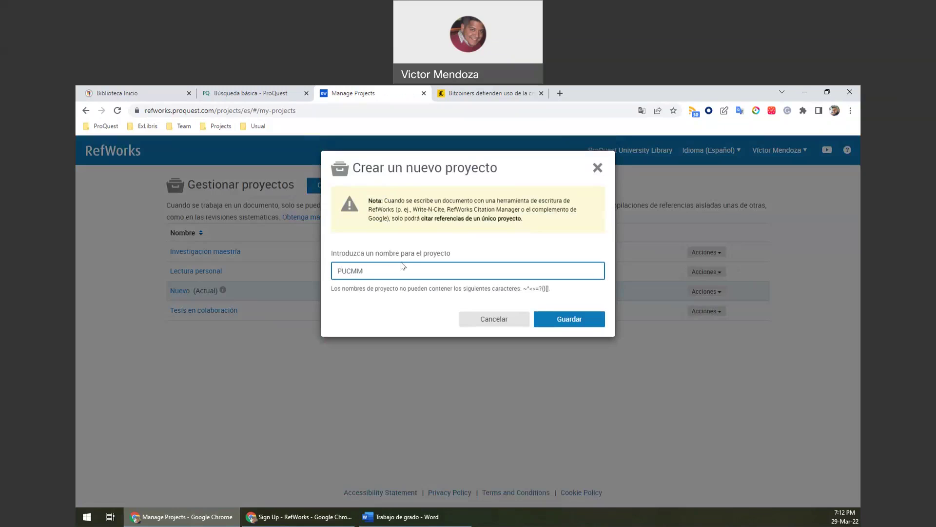
left_click(578, 319)
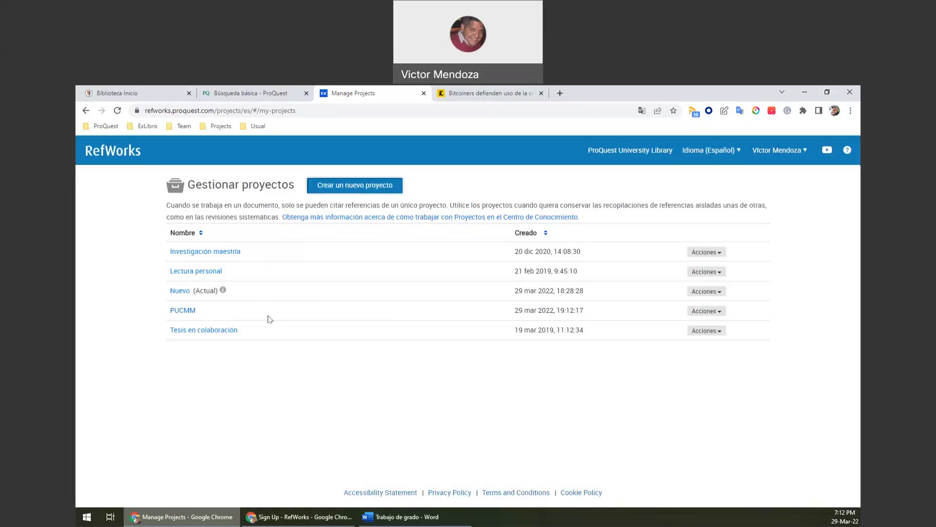
- Set PUCMM as the current project and open its reference library
left_click(720, 312)
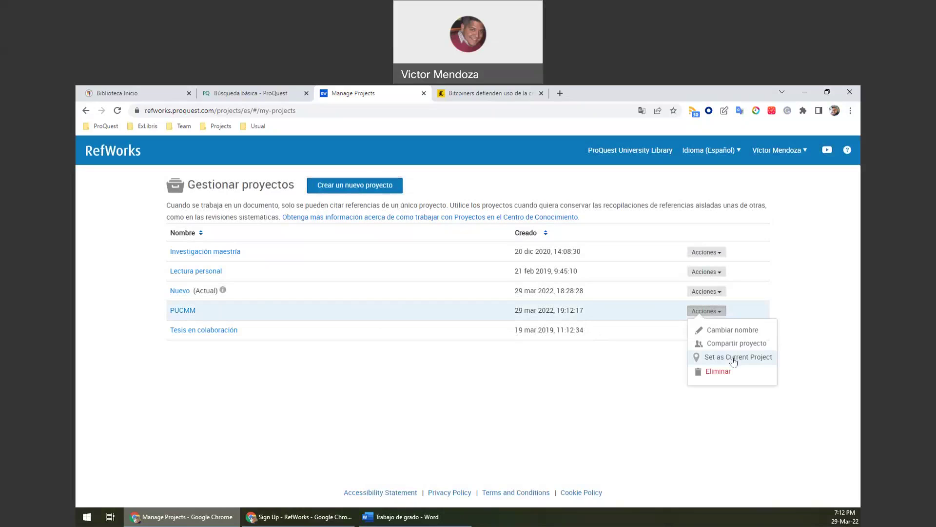
left_click(734, 358)
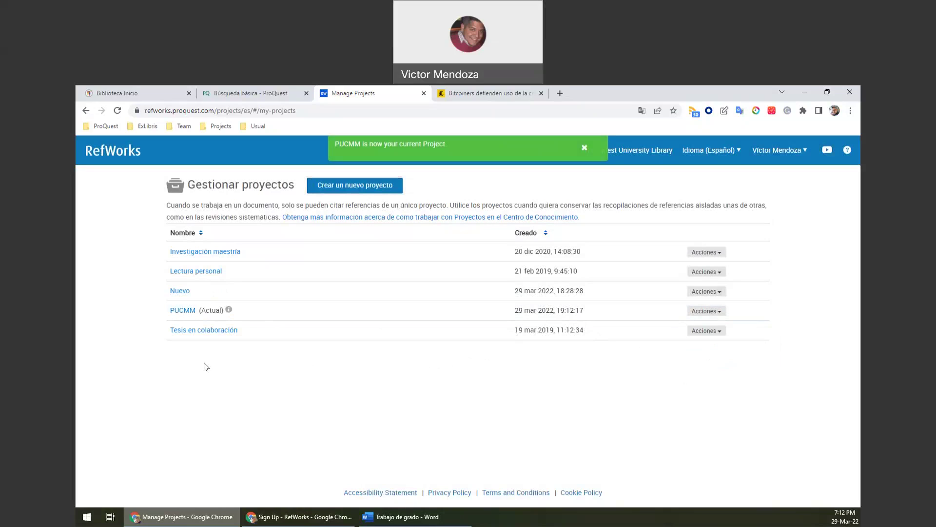
left_click(181, 312)
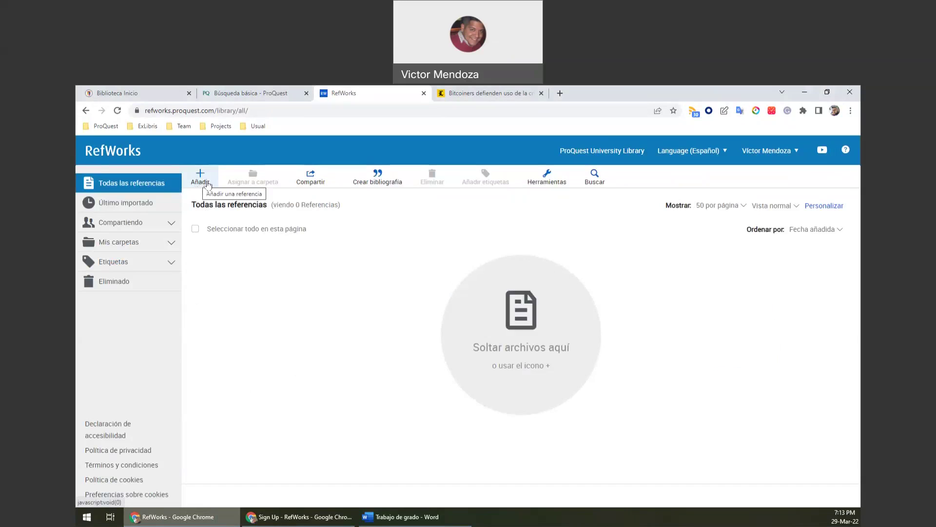
- Upload the document Paper-BITCOIN-Todoesapocrificohastaquesecanonizav2.0 to the PUCMM project as a reference
left_click(210, 184)
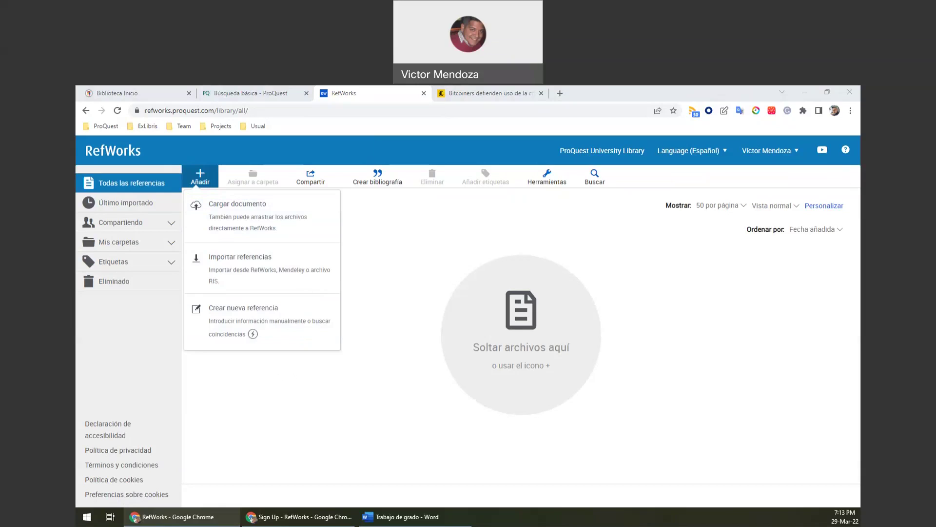
left_click_drag(75, 435, 405, 314)
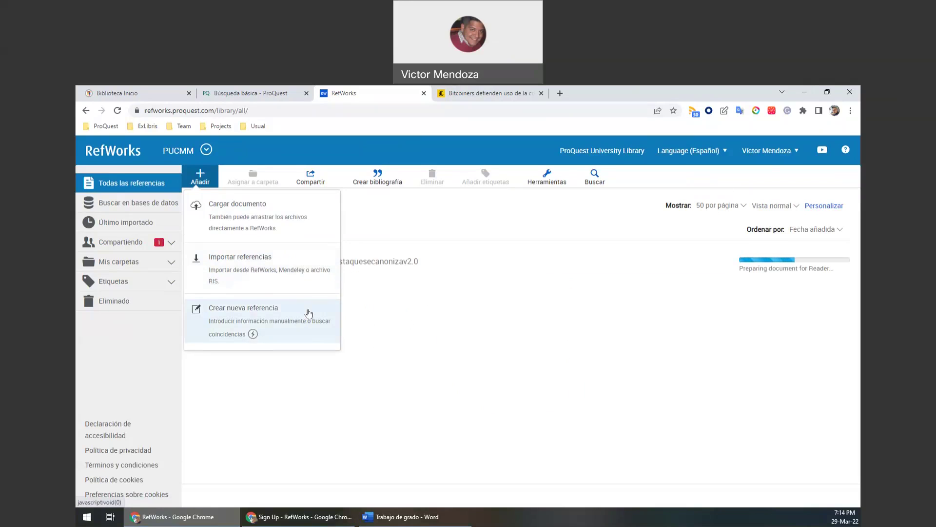
- Create a reference manually with the type Artículo de revista and the title "ejemplo", and save it
left_click(307, 315)
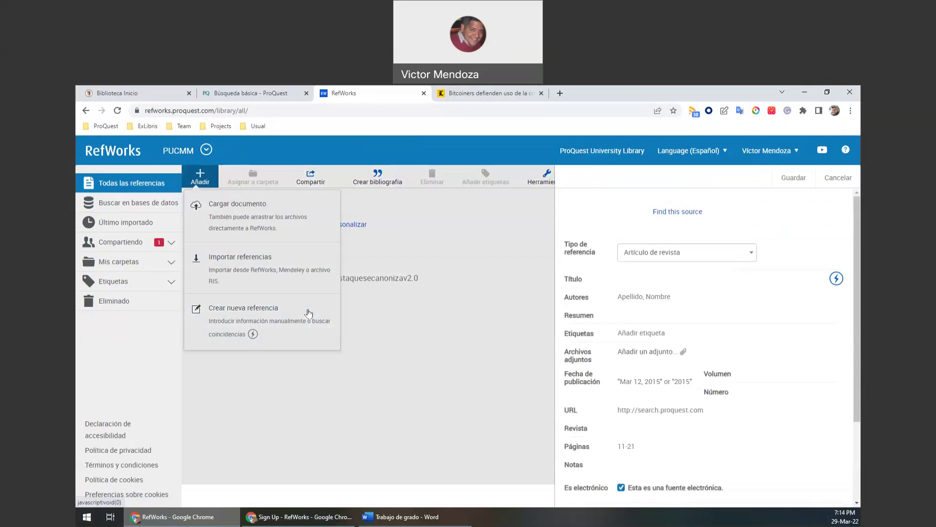
left_click(675, 257)
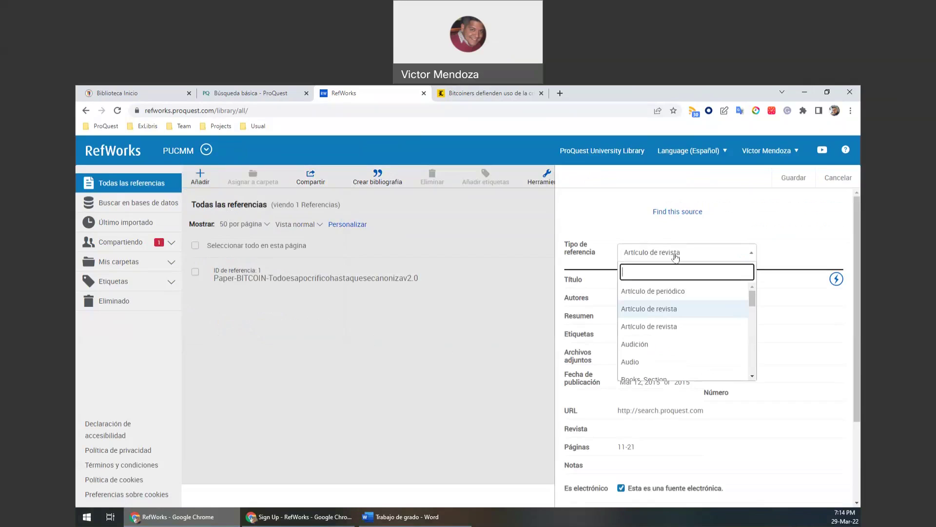
left_click(676, 257)
left_click(670, 285)
type("ejemplo")
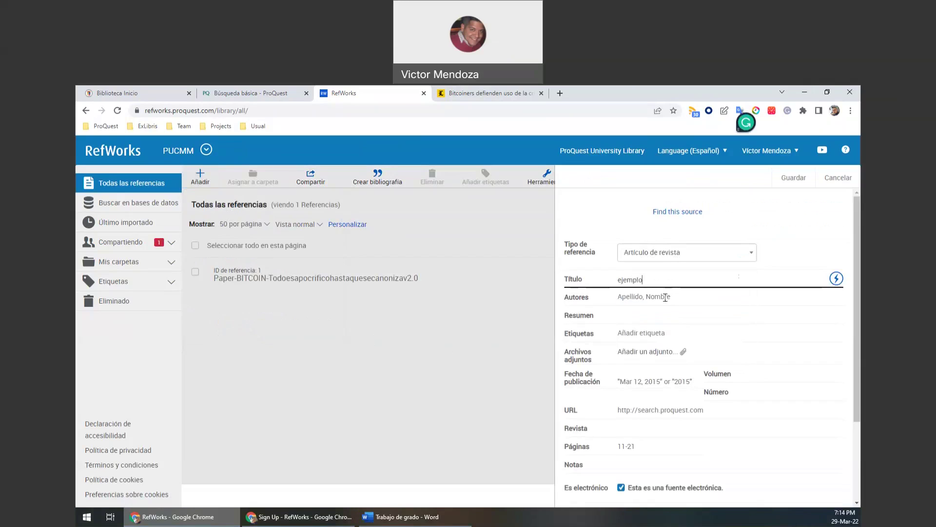
left_click(634, 296)
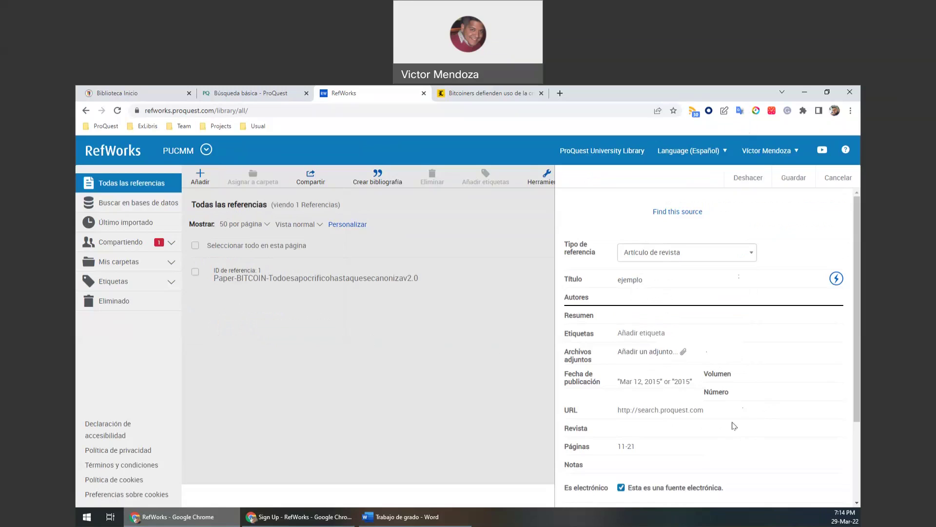
scroll(734, 426, "down", 2)
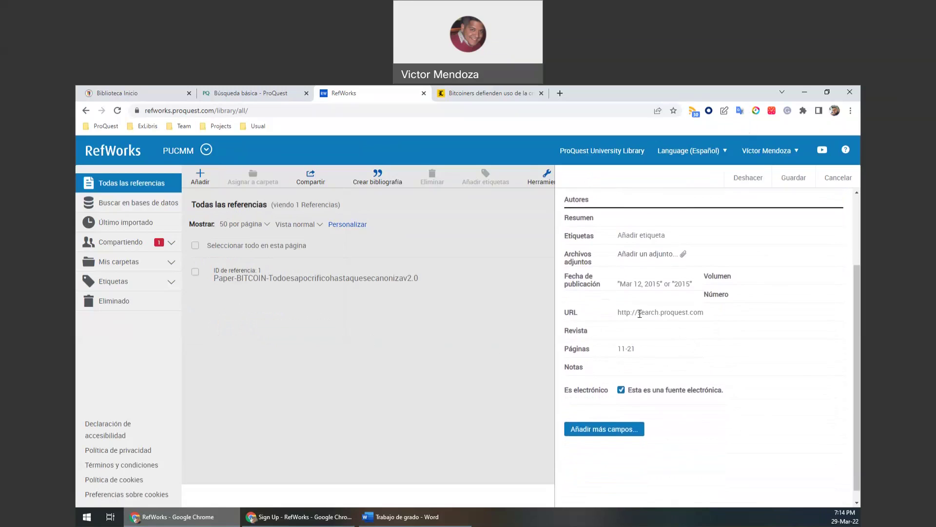
scroll(729, 420, "up", 2)
left_click(803, 174)
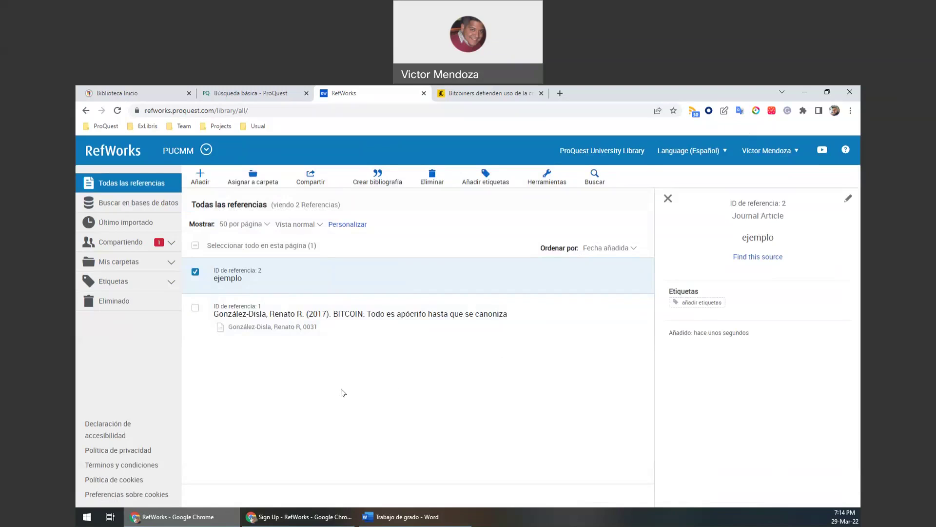
- Go to the PUCMM library website, open its Bases de Datos en Línea page, and open the ProQuest database
left_click(146, 98)
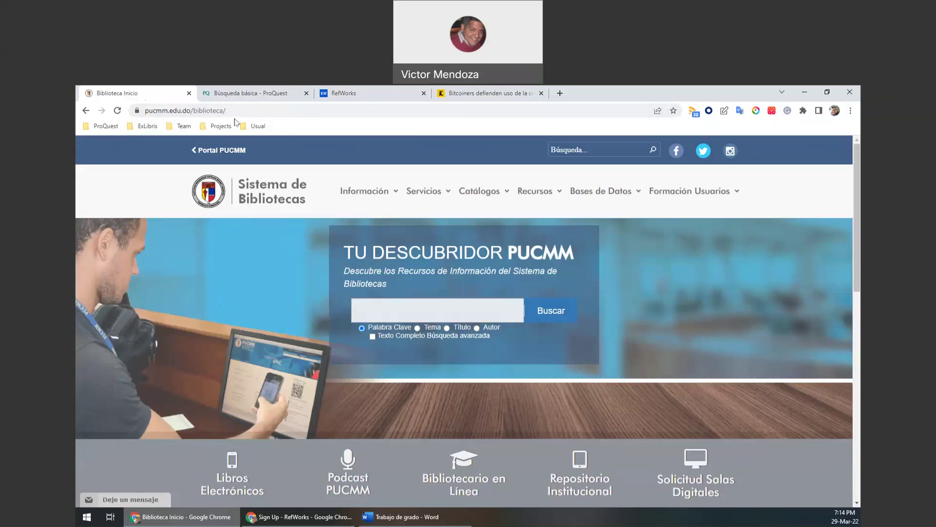
mouse_move(587, 192)
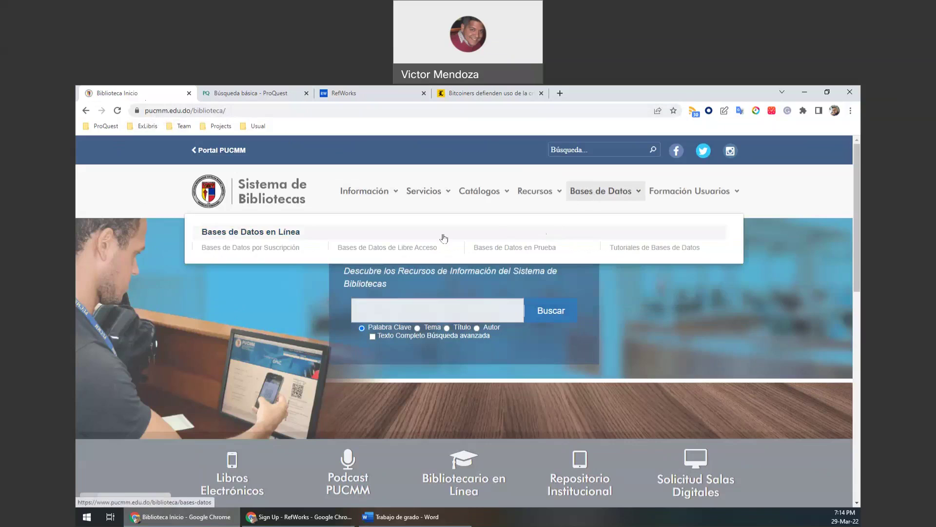
left_click(290, 233)
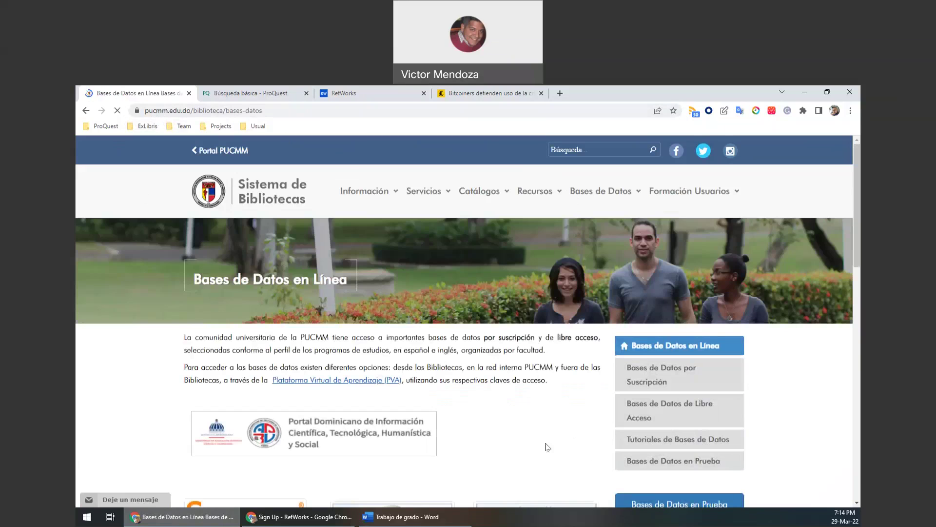
scroll(490, 429, "down", 1)
scroll(463, 418, "down", 5)
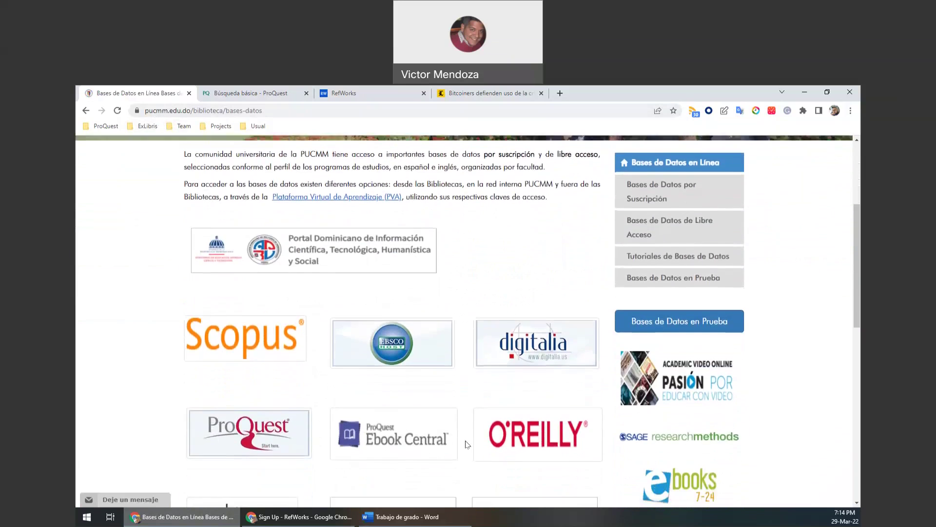
scroll(464, 447, "down", 3)
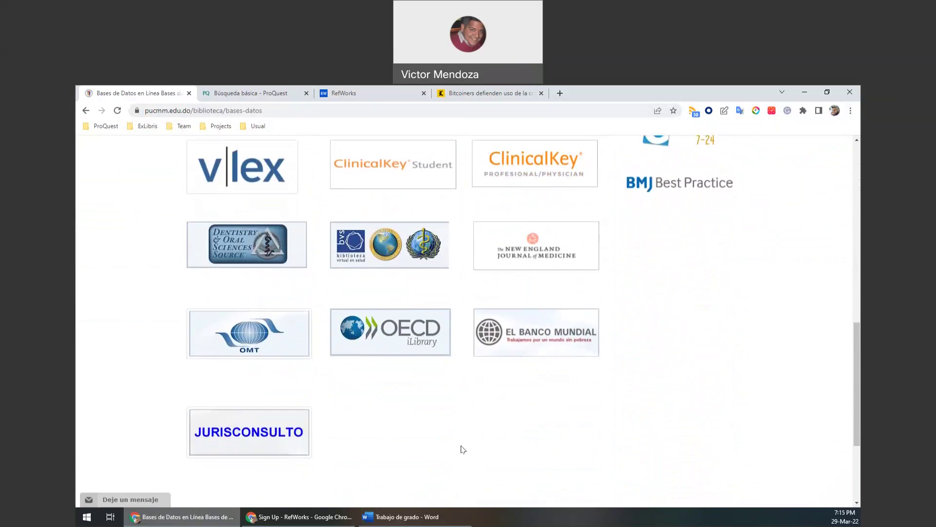
scroll(463, 449, "up", 1)
scroll(462, 449, "up", 3)
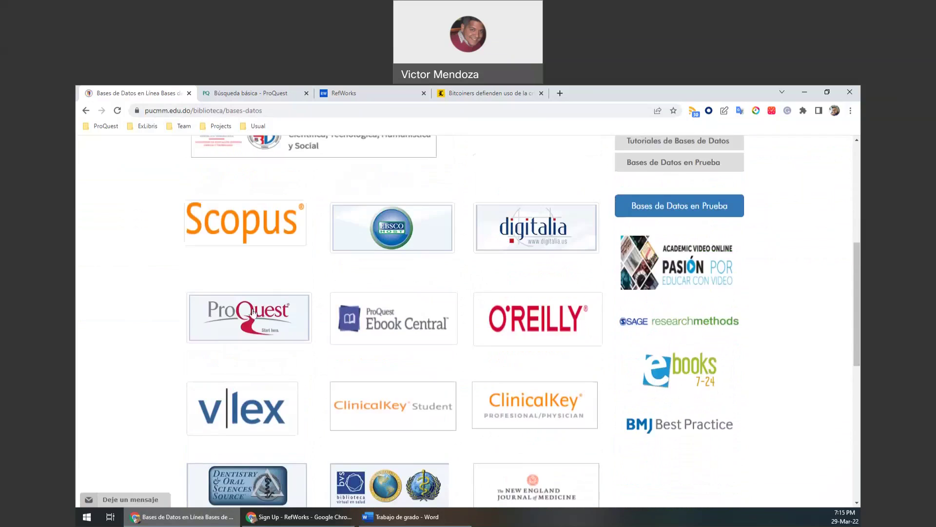
left_click(246, 329)
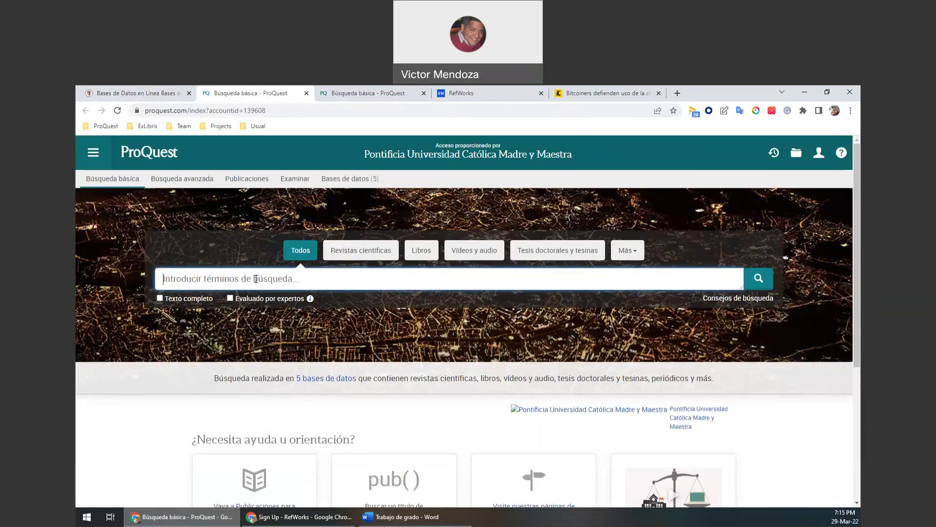
- Search ProQuest for "criptomoneda OR cryptocurrency"
type("cri")
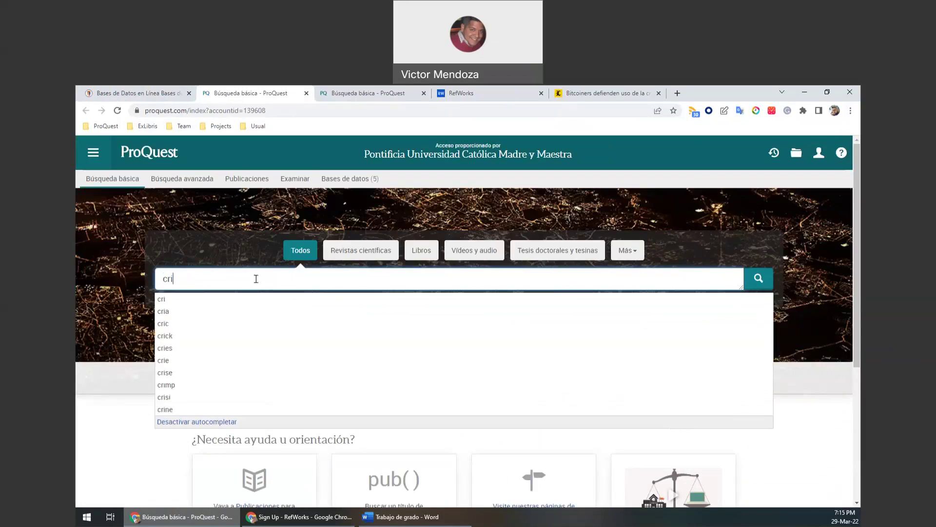
type("ptomoneda")
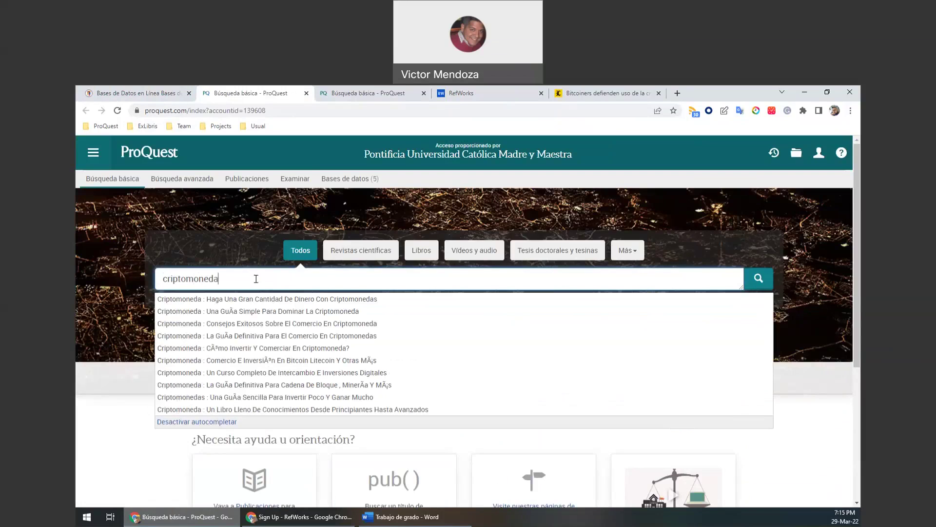
type(" OR c")
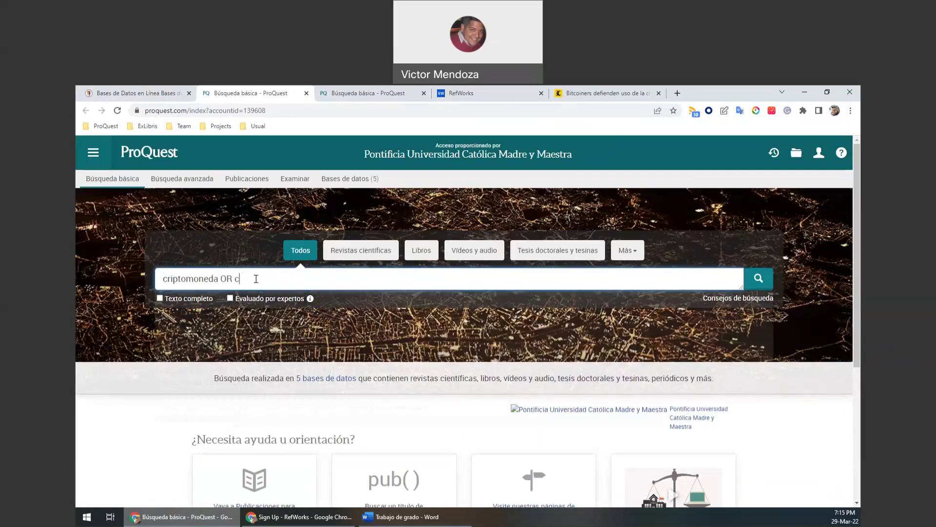
type("ryptocurrency")
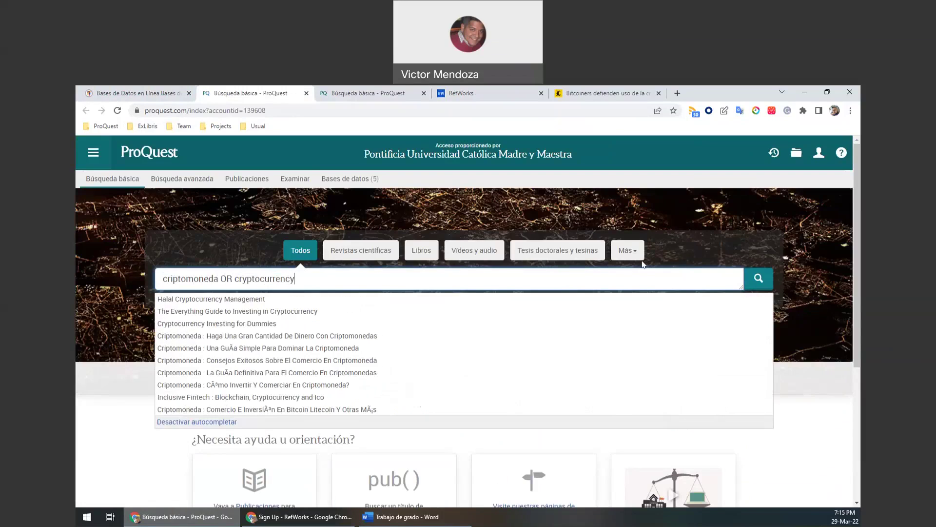
left_click(758, 278)
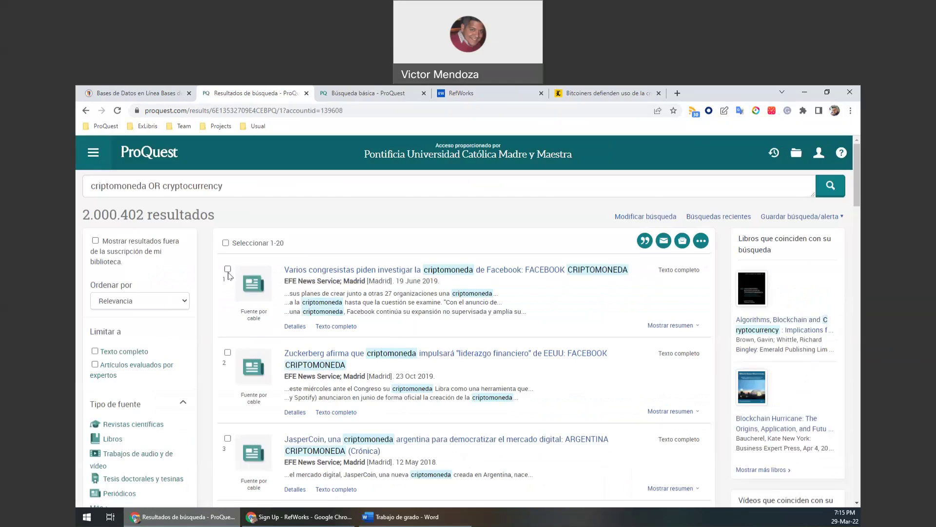
- Select the first three articles in the ProQuest search results
left_click(227, 269)
left_click(228, 351)
left_click(227, 437)
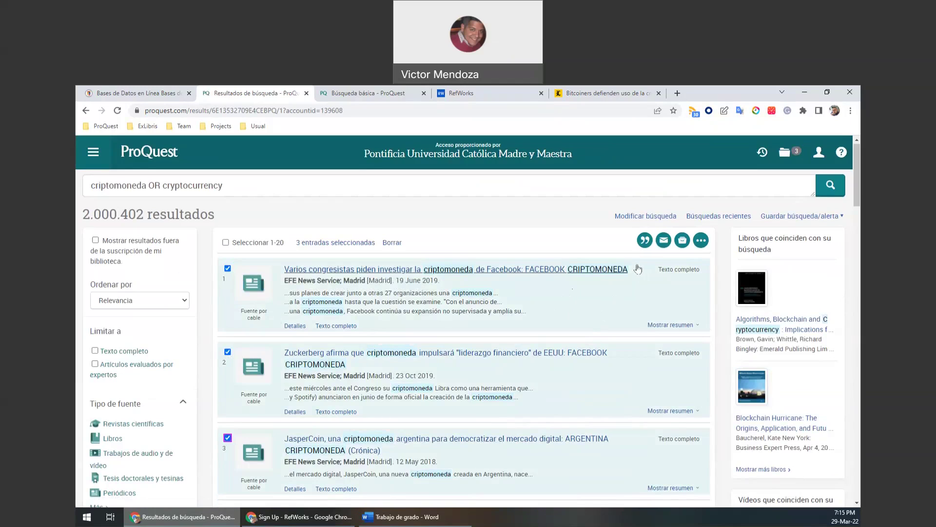
- Cite the selected entries in APA 7th (basic) - No Case Changes (No Title Casing), DOI: empty, and choose RefWorks as the export target
left_click(645, 241)
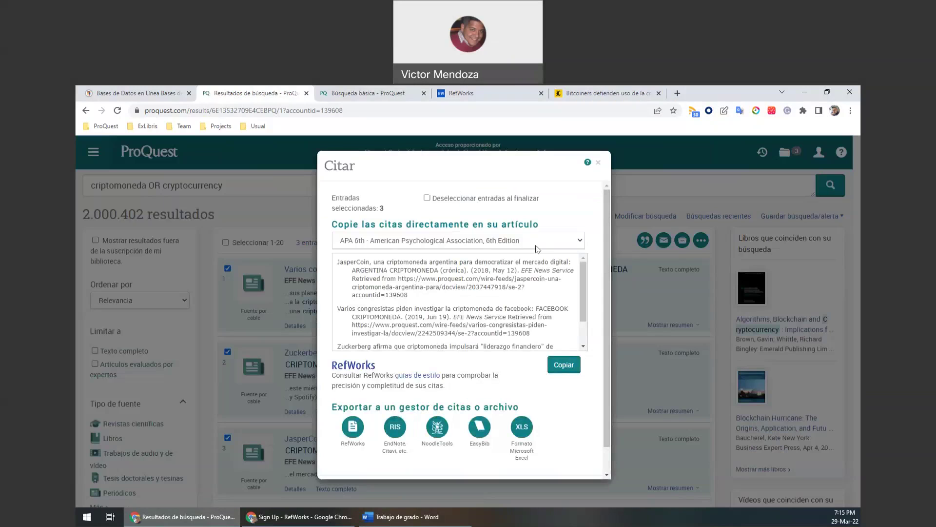
left_click(541, 240)
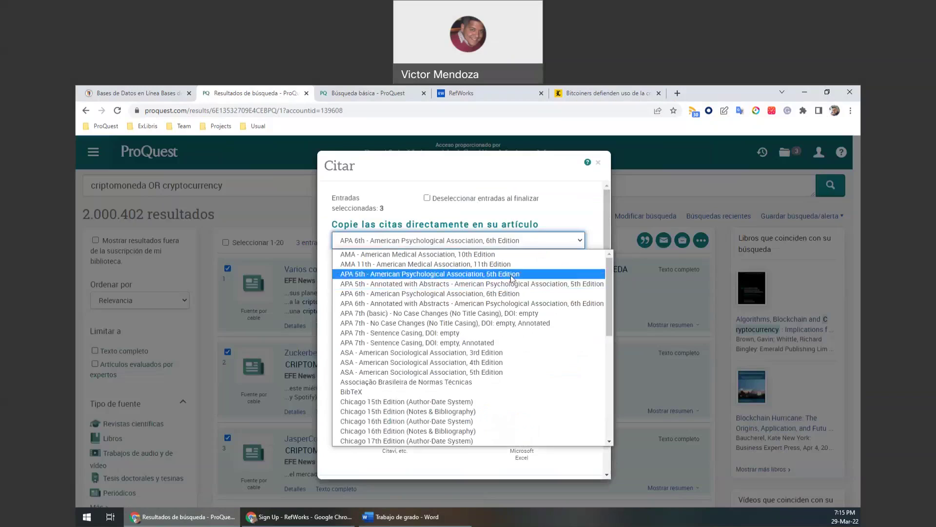
left_click(482, 312)
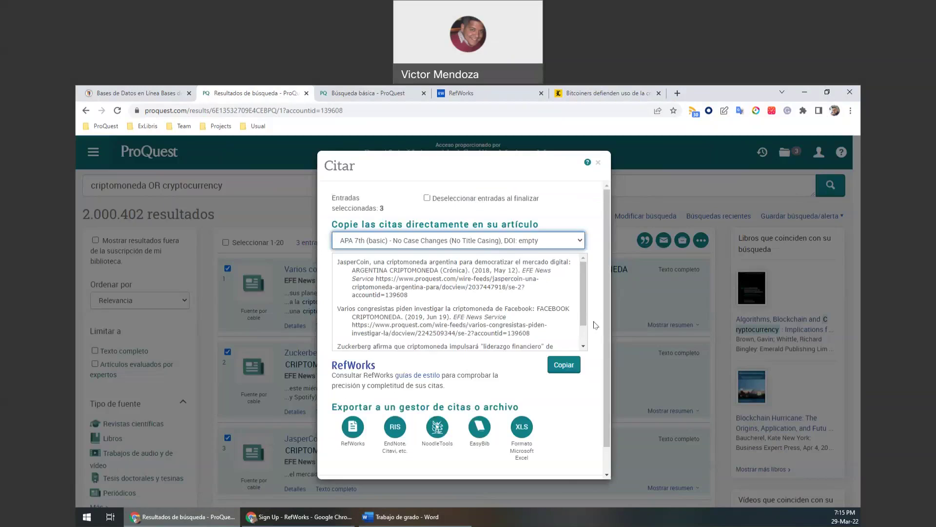
scroll(591, 325, "down", 1)
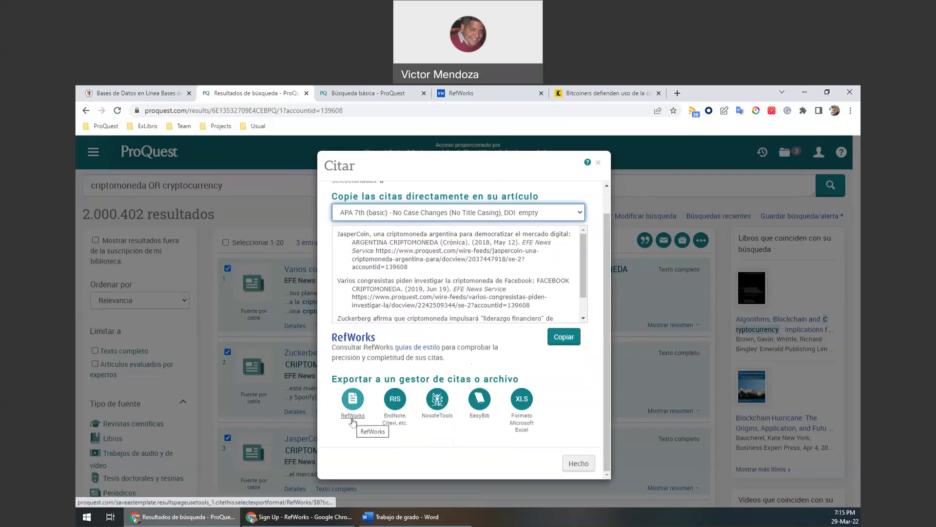
left_click(352, 421)
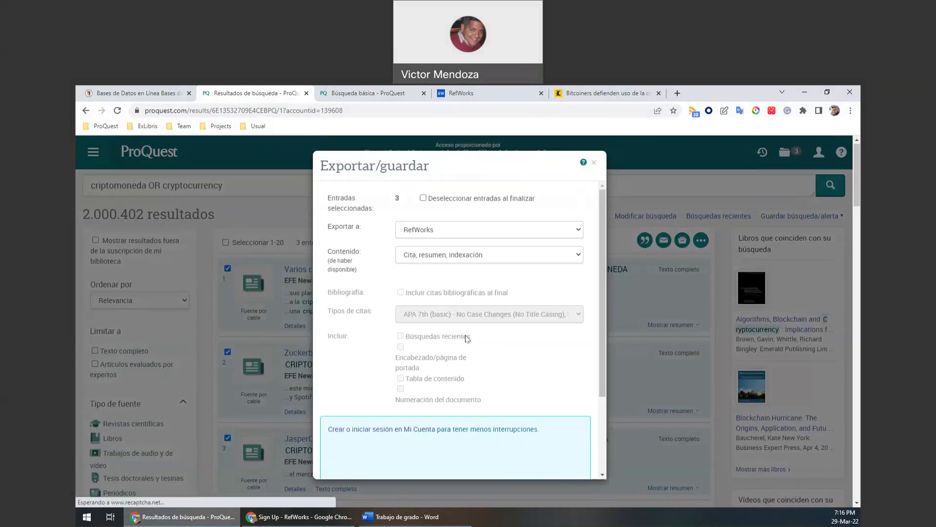
- Complete the "No soy un robot" check by marking all images of cars, and continue the export to RefWorks
scroll(547, 389, "down", 3)
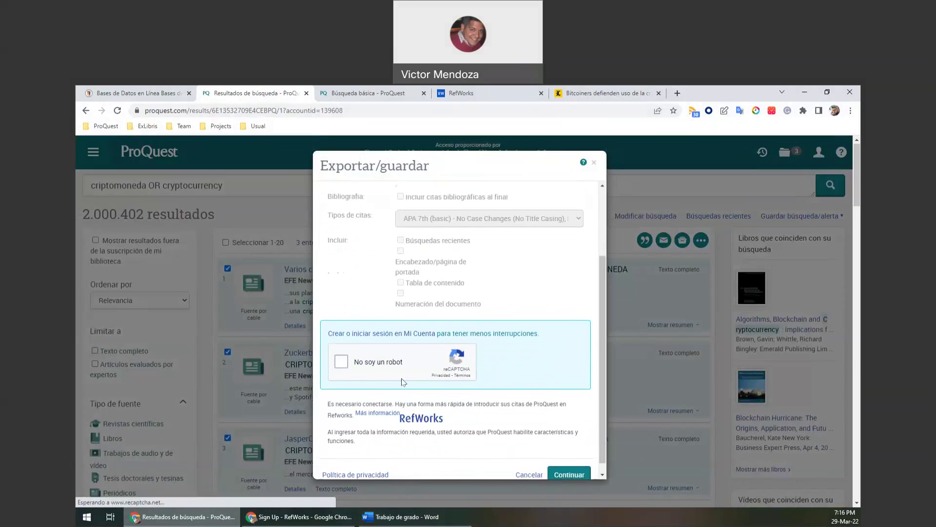
left_click(342, 361)
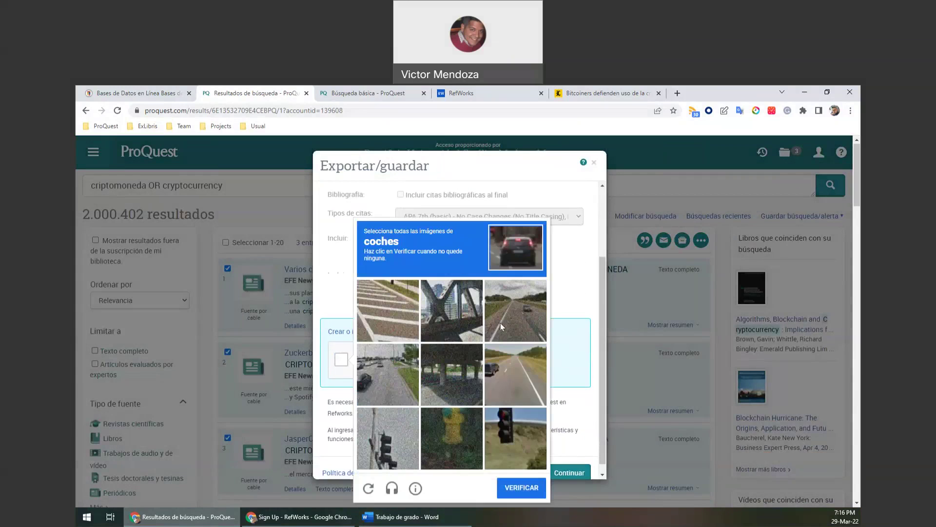
left_click(503, 320)
left_click(397, 397)
left_click(519, 375)
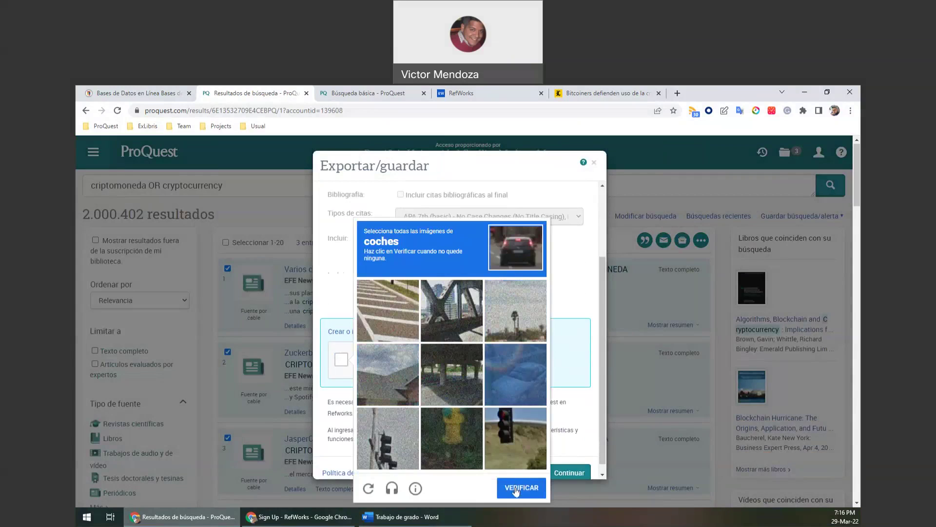
left_click(519, 369)
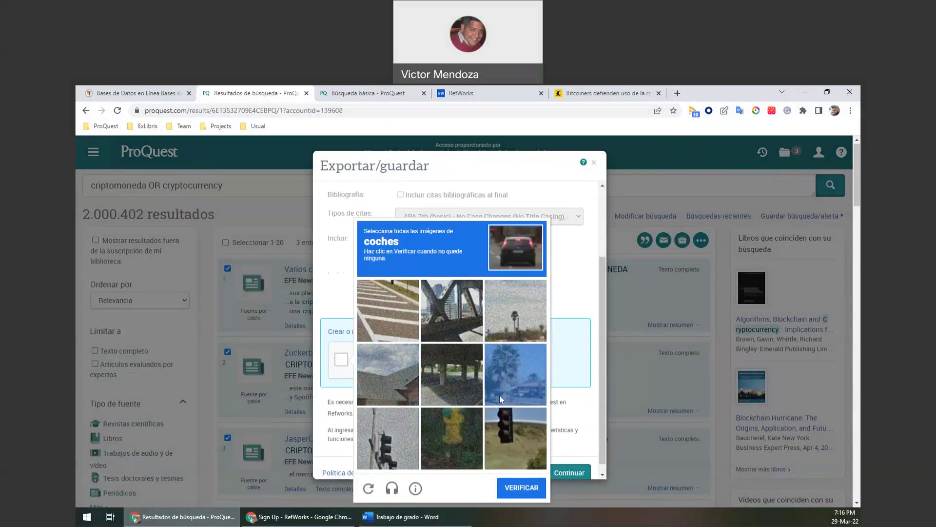
left_click(511, 489)
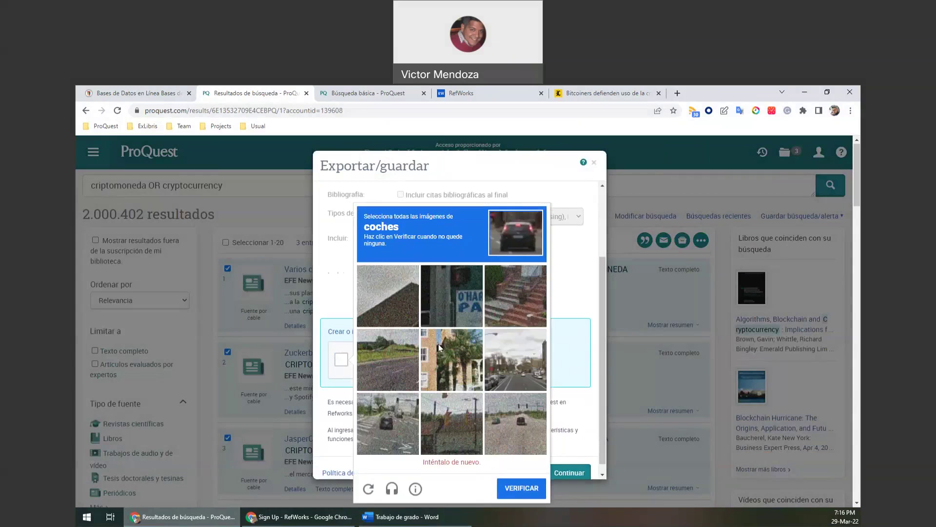
left_click(397, 436)
left_click(517, 435)
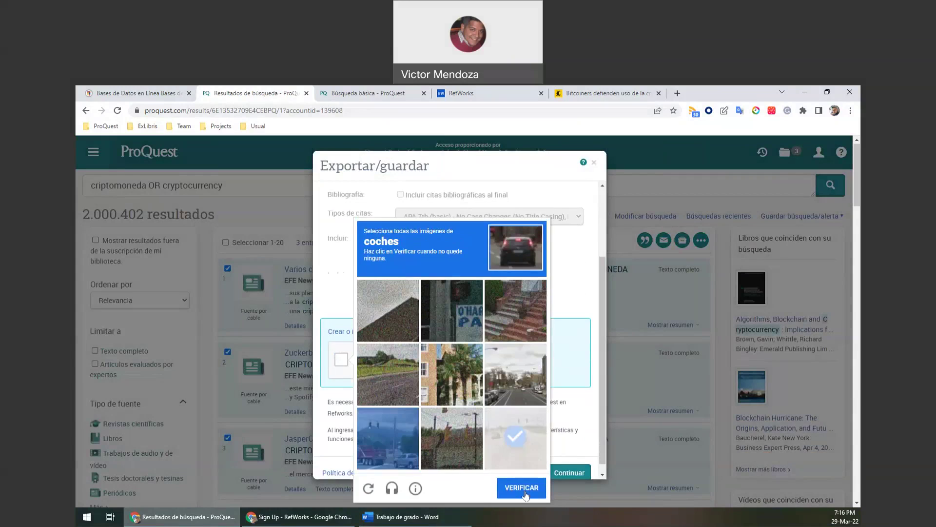
left_click(411, 452)
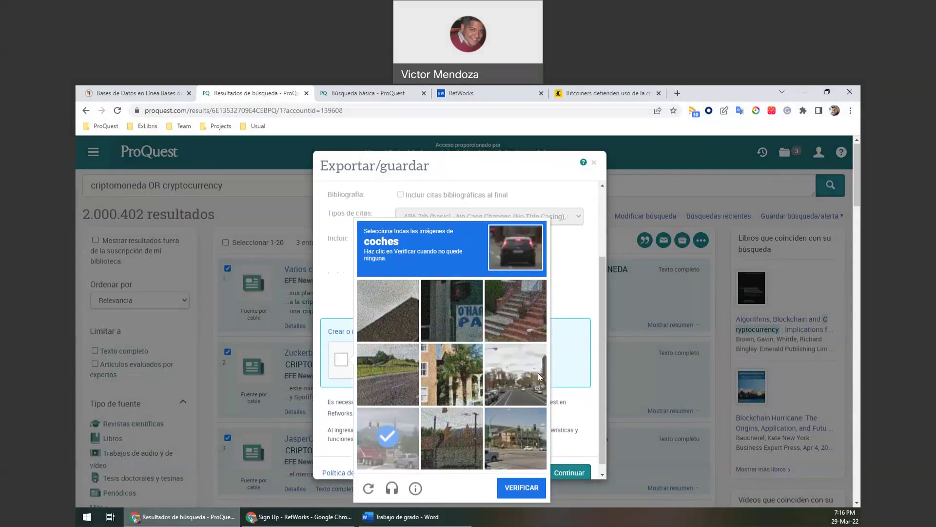
left_click(522, 387)
left_click(529, 441)
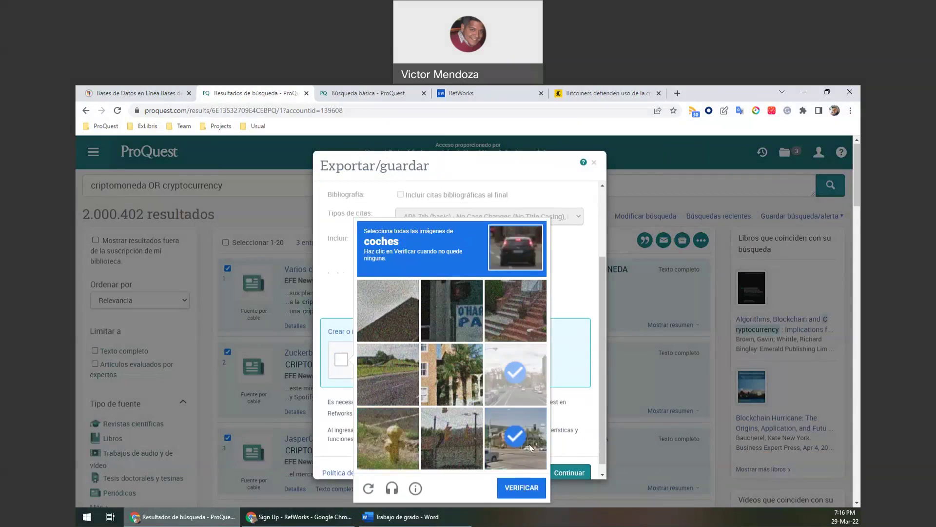
left_click(517, 489)
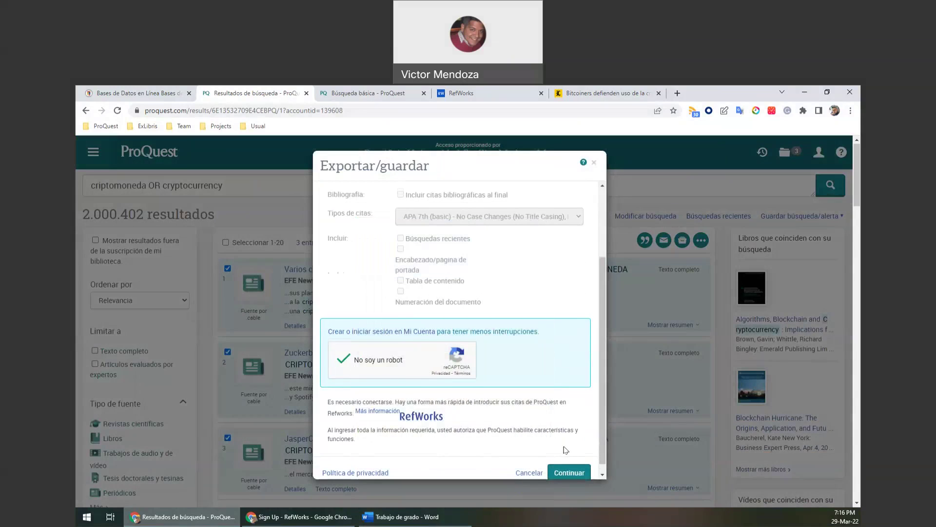
scroll(565, 450, "down", 2)
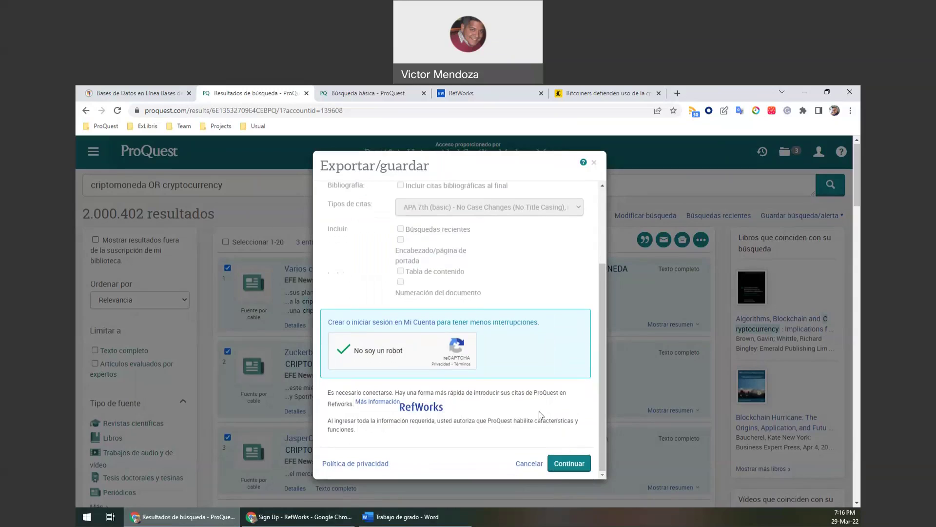
left_click(567, 462)
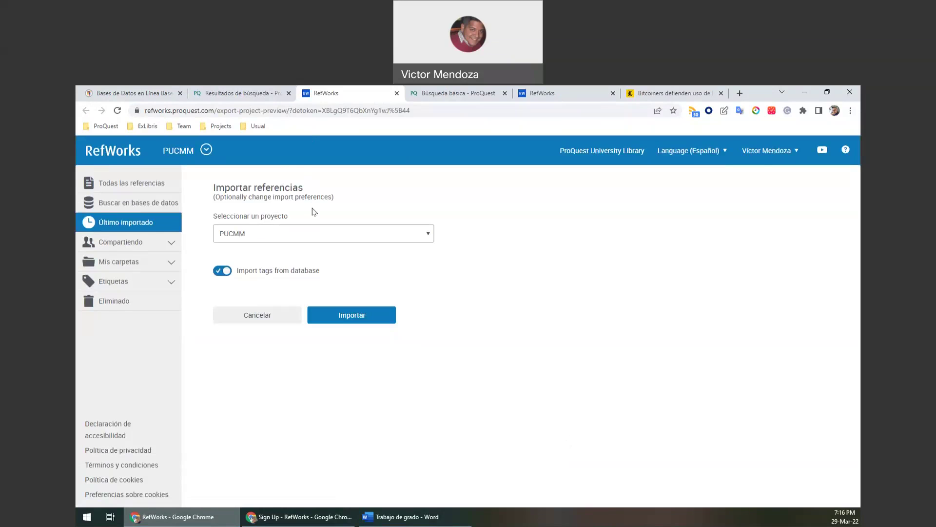
- Import the exported references into the PUCMM project with their database tags and accept the completed import
left_click(338, 239)
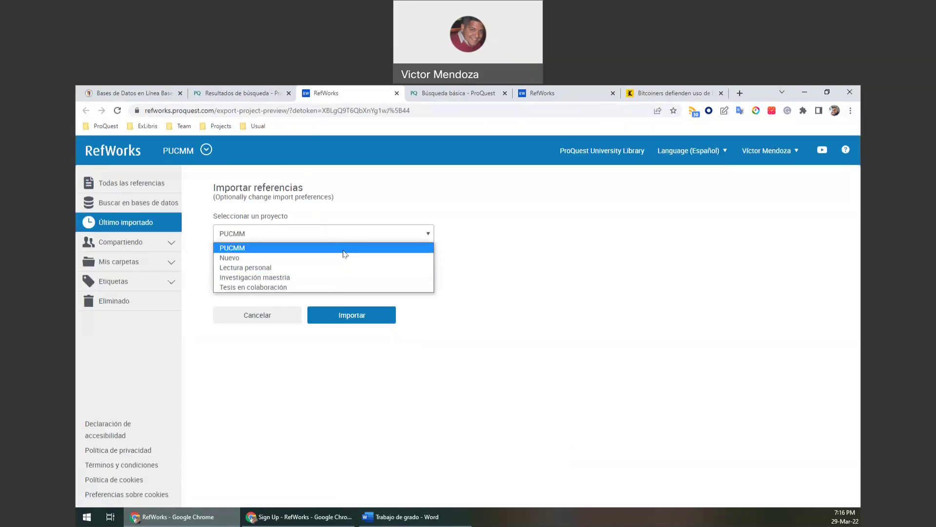
left_click(345, 249)
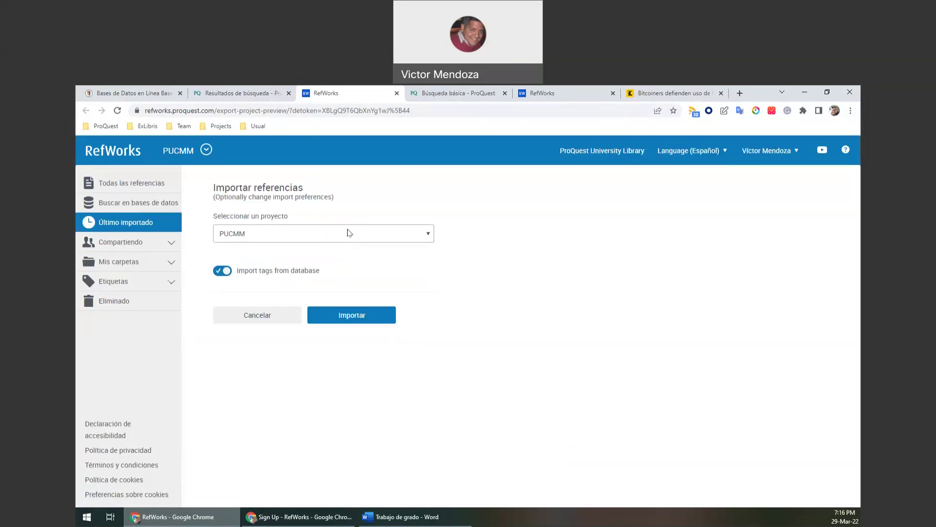
left_click(325, 319)
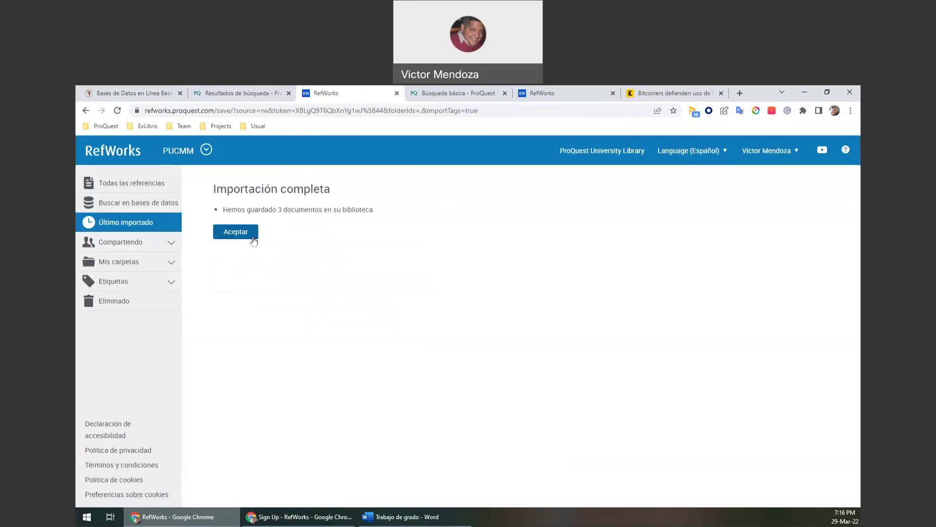
left_click_drag(279, 207, 333, 209)
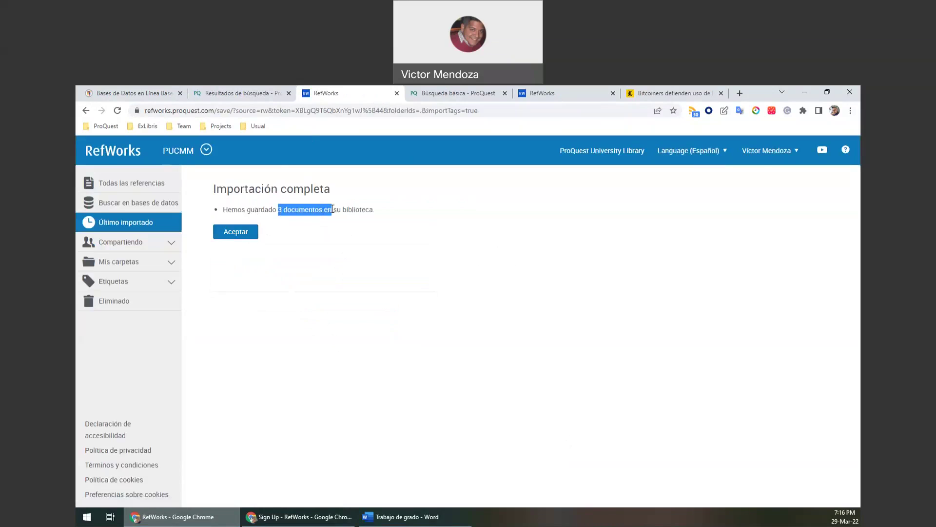
left_click(287, 248)
left_click(228, 233)
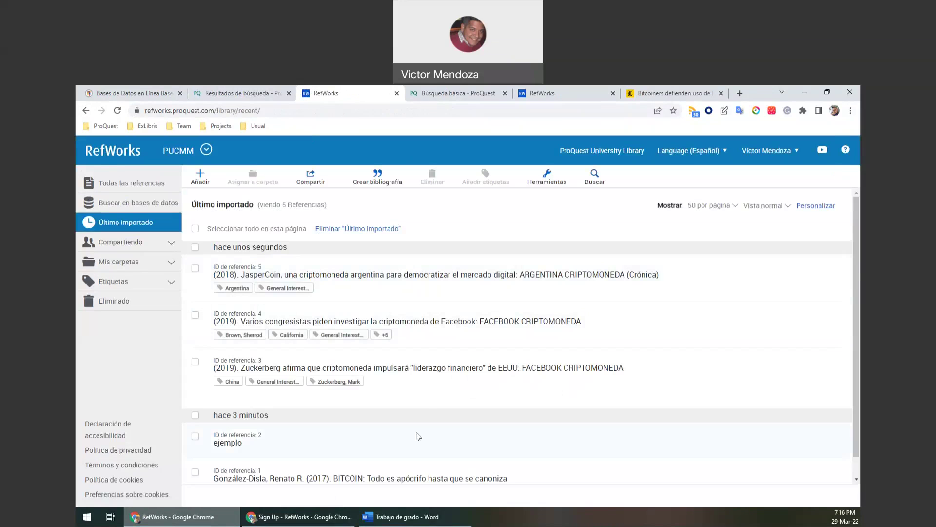
scroll(438, 344, "down", 1)
scroll(439, 345, "up", 1)
scroll(482, 324, "down", 1)
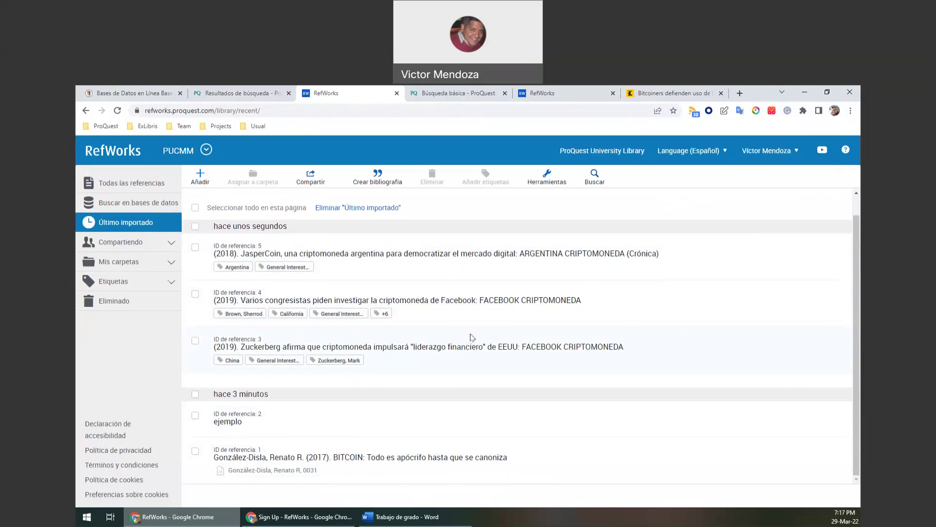
scroll(471, 341, "up", 1)
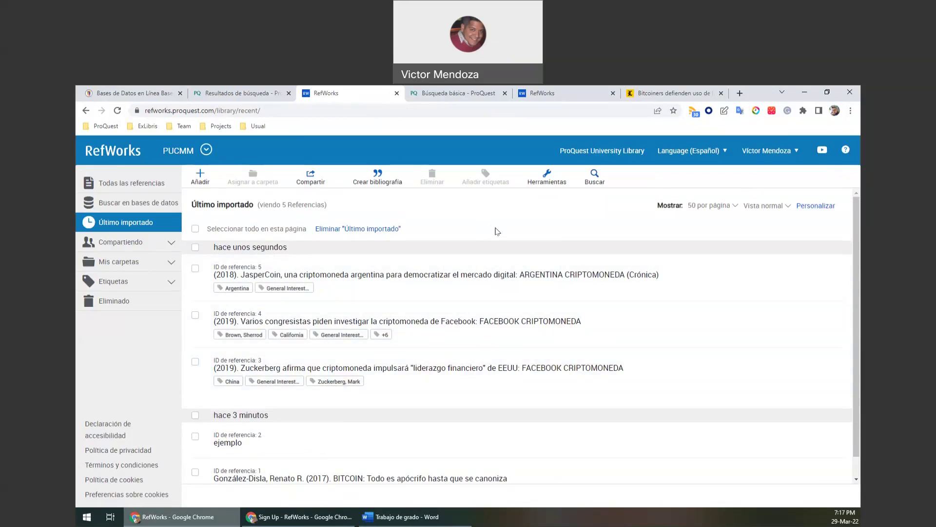
- Install Save to RefWorks from the RefWorks tools page by adding it to the browser's bookmarks bar, and close the installation dialog
left_click(548, 181)
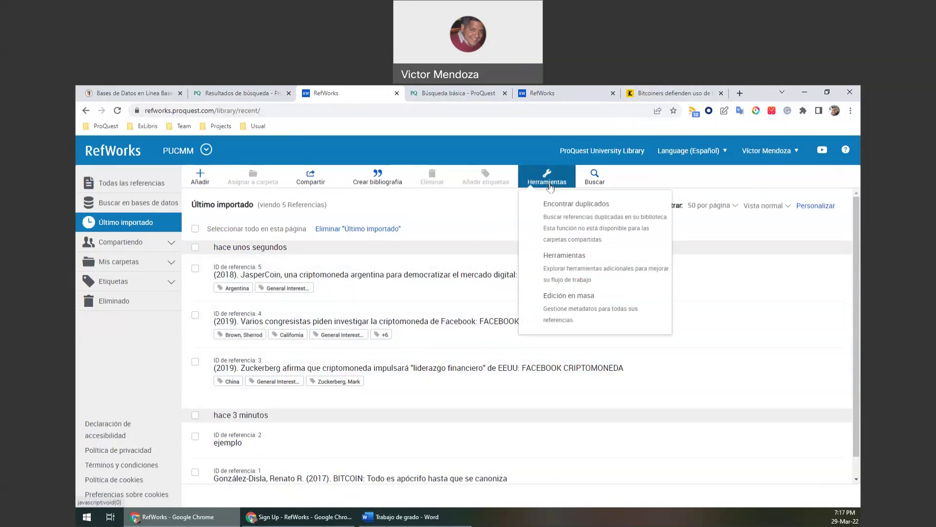
left_click(621, 259)
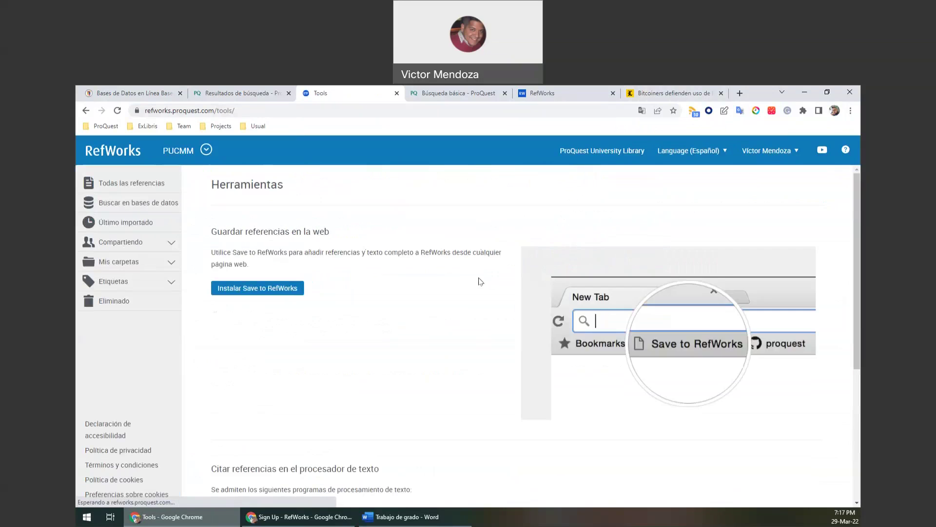
left_click(268, 288)
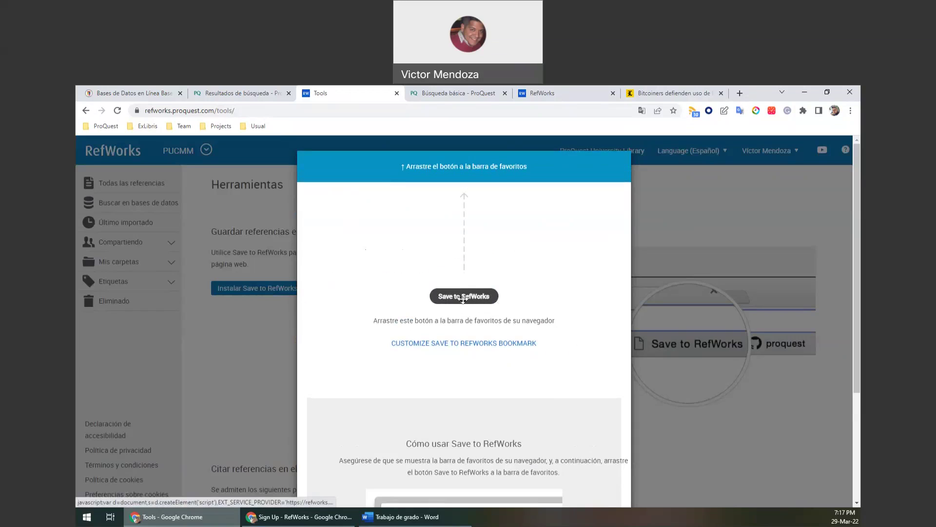
mouse_move(463, 298)
left_mouse_down()
mouse_move(365, 138)
mouse_move(390, 138)
mouse_move(327, 131)
left_mouse_up()
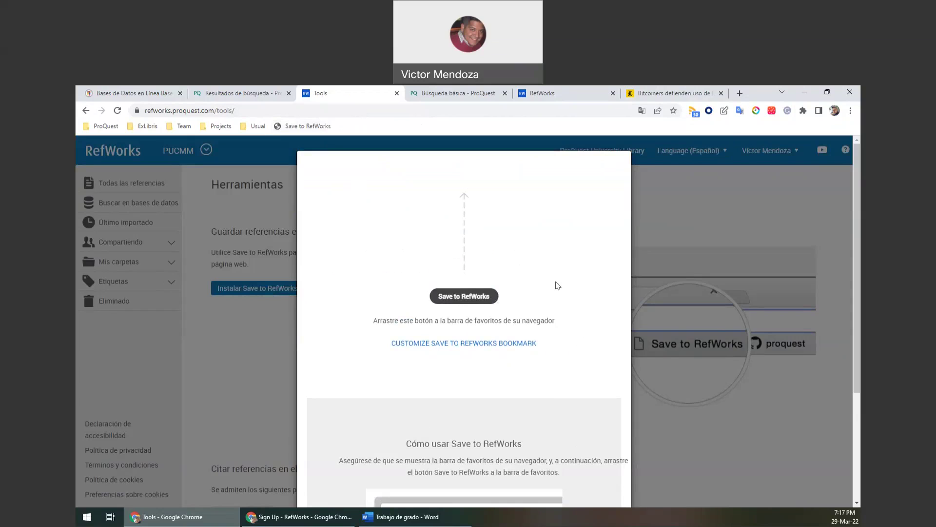
left_click(675, 215)
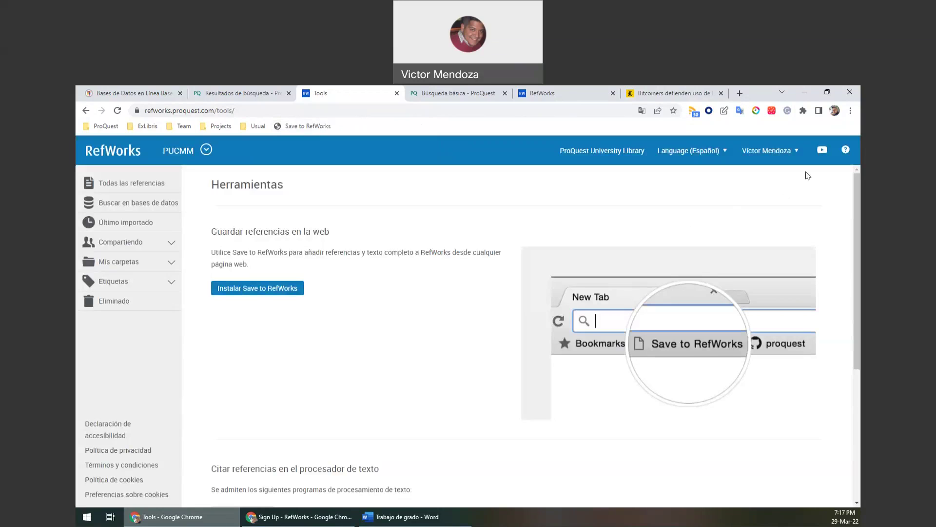
- Check in the browser's bookmark options that displaying the bookmarks bar is enabled, and close them without changing anything
left_click(851, 111)
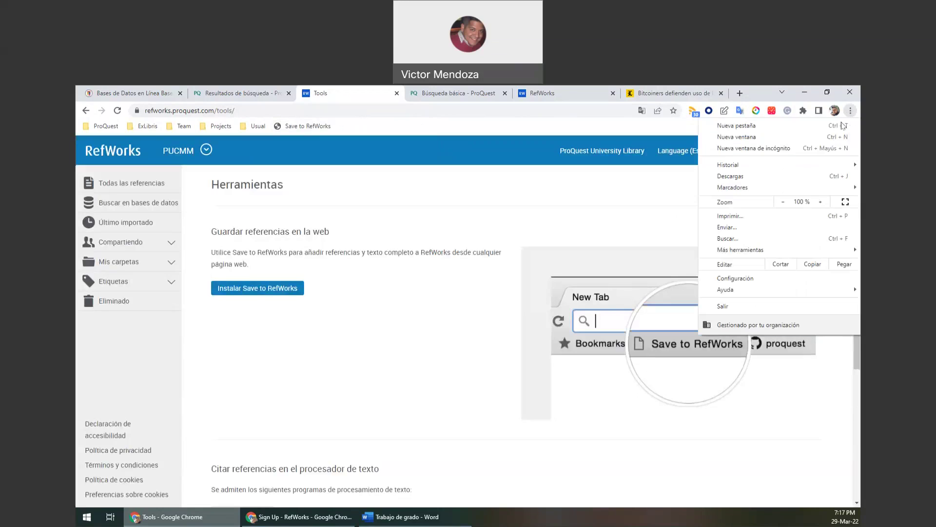
mouse_move(733, 189)
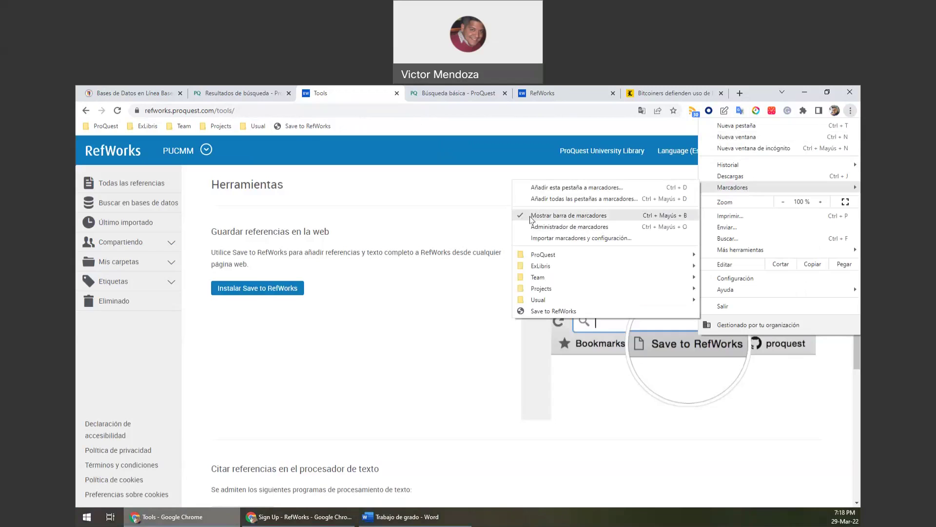
left_click(469, 238)
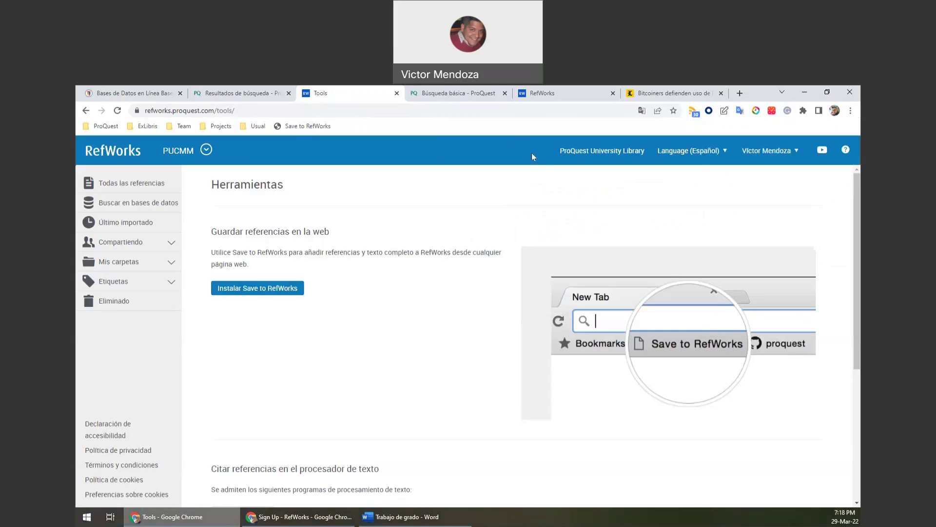
- Go to the Listin Diario article on Bitcoiners in El Salvador, close its RefWorks sidebar and launch Save to RefWorks on the page
left_click(663, 93)
left_click(308, 125)
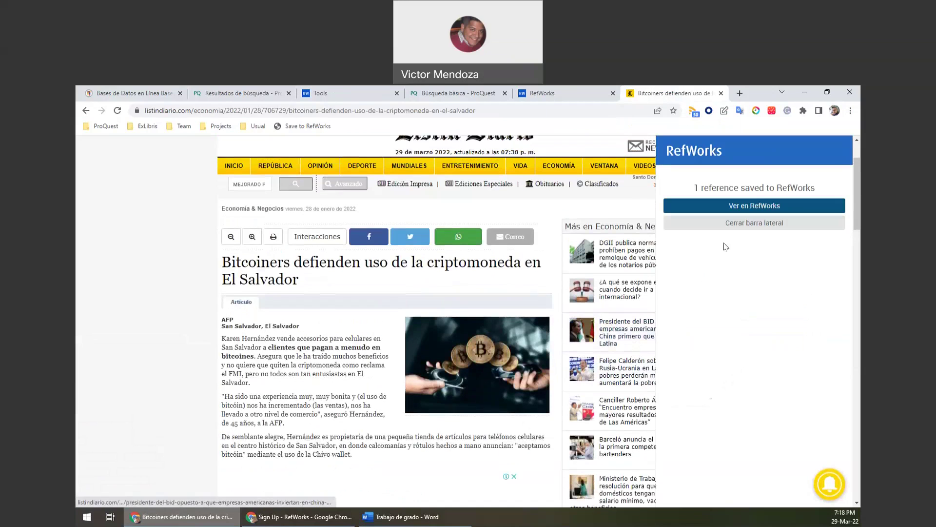
left_click(729, 223)
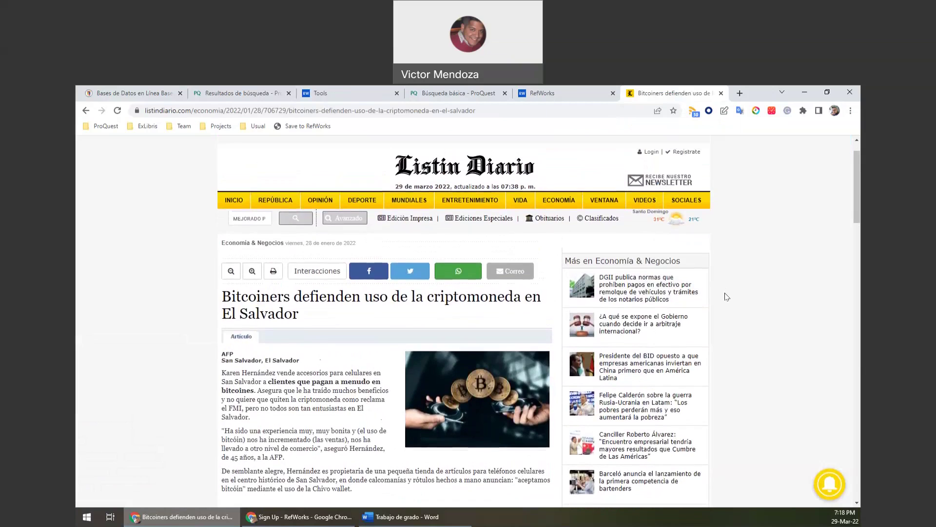
scroll(726, 297, "down", 1)
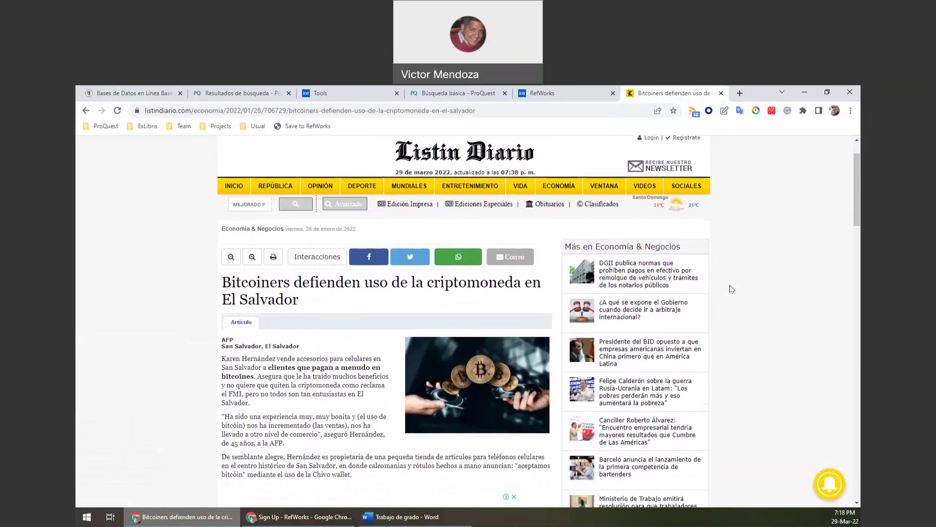
scroll(633, 288, "down", 1)
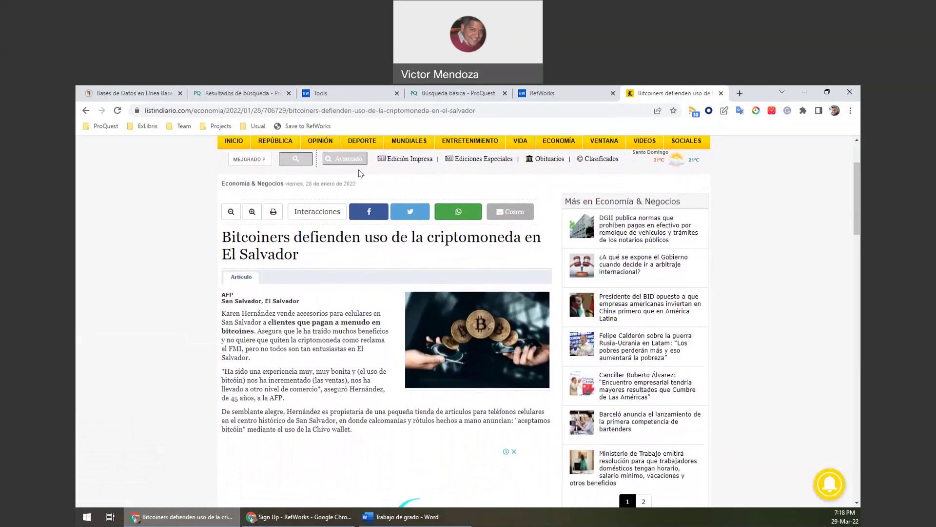
left_click(317, 127)
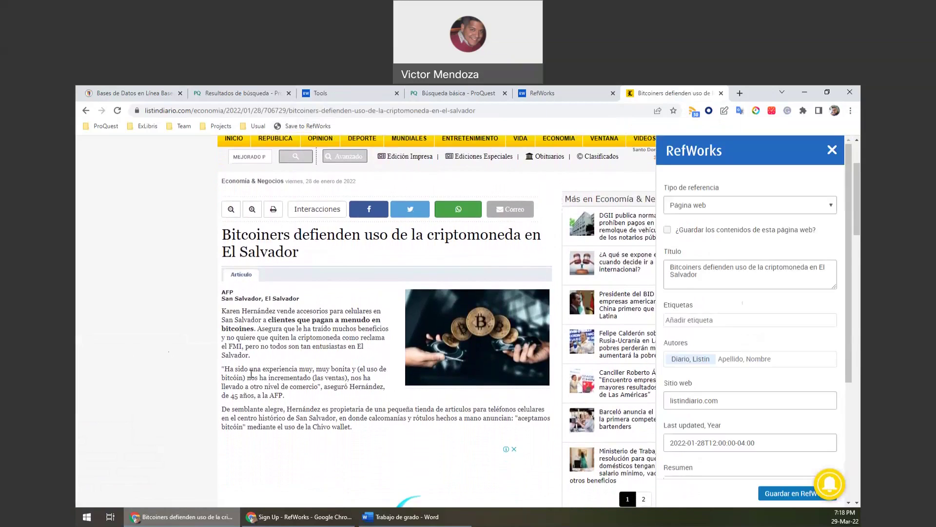
- Review the reference types, keep Página web, and enable saving the contents of this web page
left_click(734, 207)
left_click(736, 187)
scroll(748, 409, "down", 3)
scroll(707, 317, "up", 4)
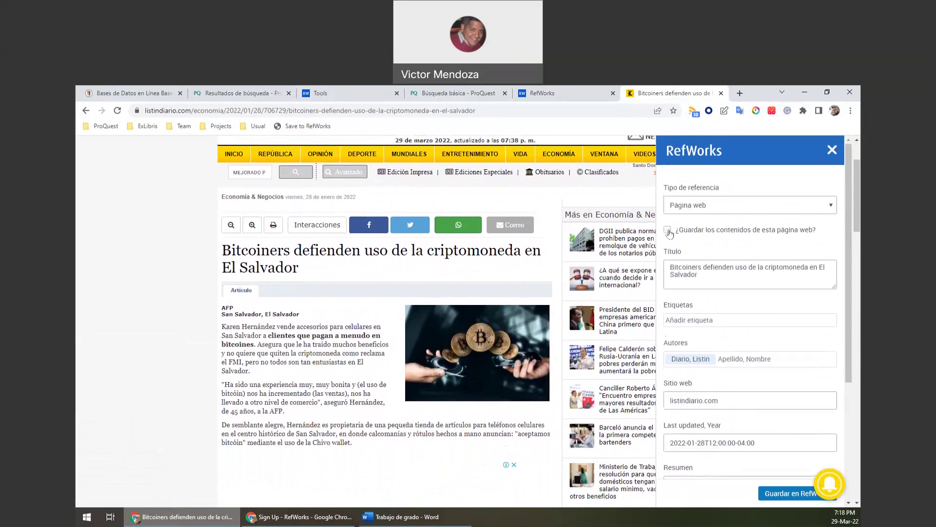
left_click(668, 230)
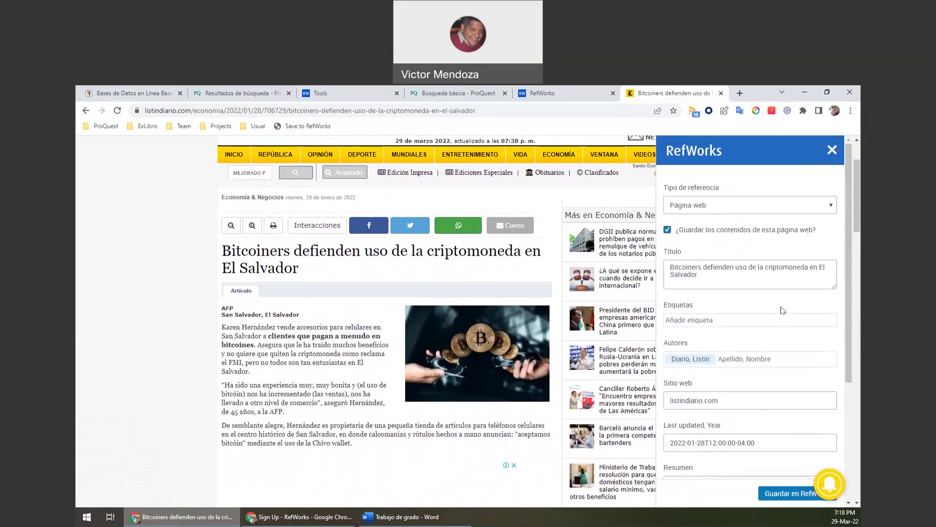
- Review the remaining reference fields, save the article to RefWorks, and import it into the PUCMM project with tags from the database
scroll(779, 311, "down", 3)
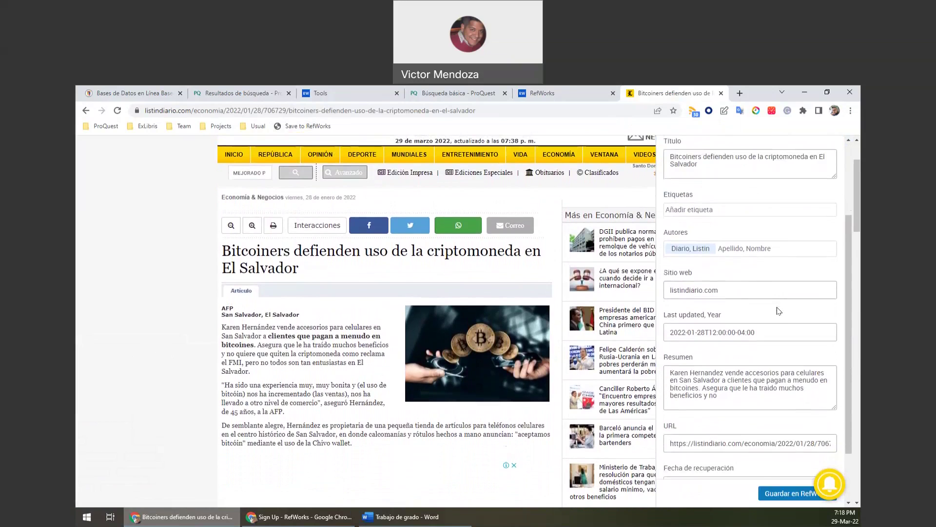
scroll(768, 380, "down", 2)
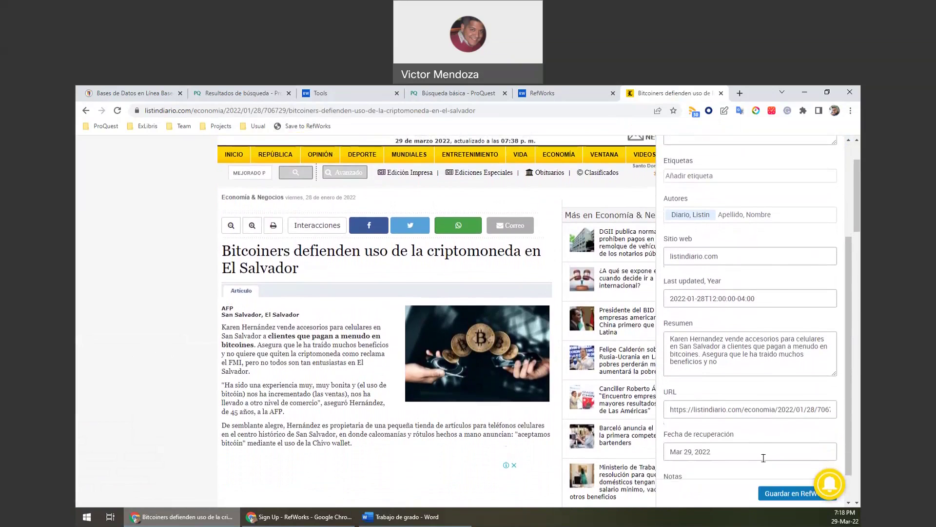
left_click(772, 493)
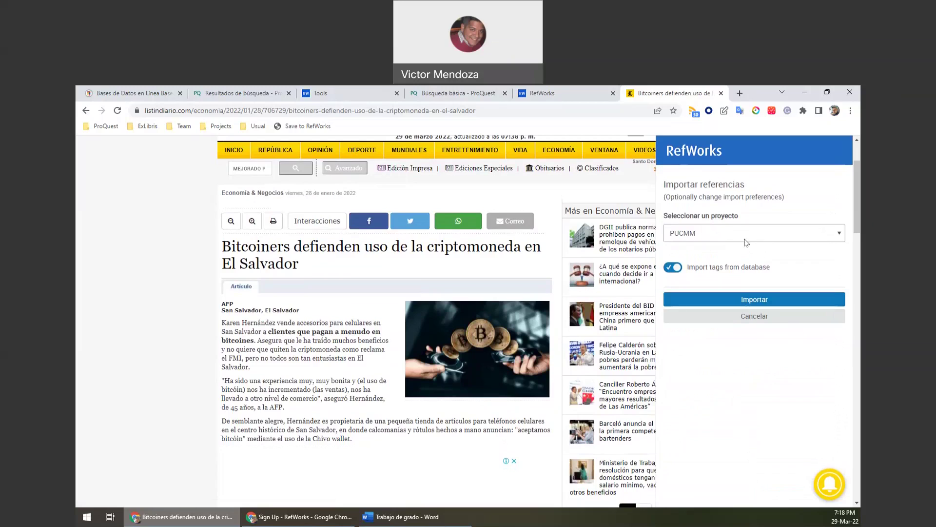
left_click(725, 301)
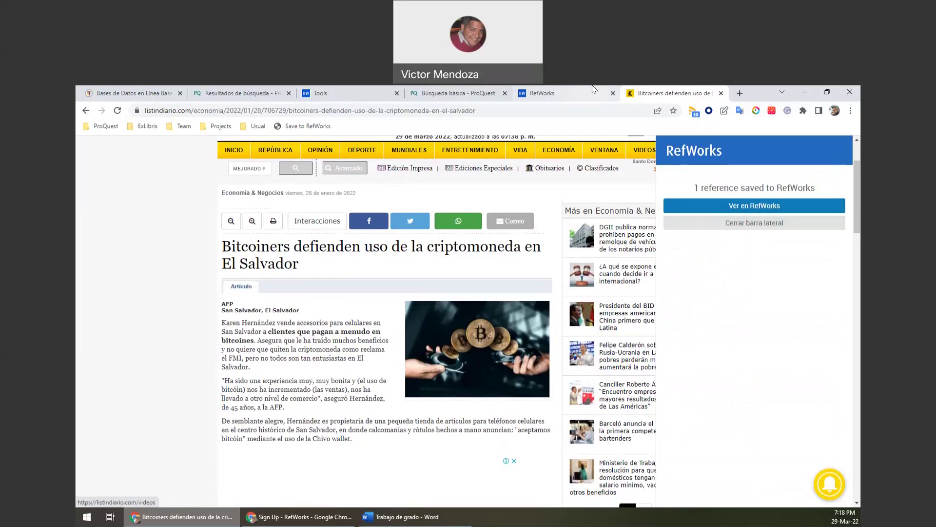
- View the saved article in RefWorks and look through the recently imported references
left_click(684, 206)
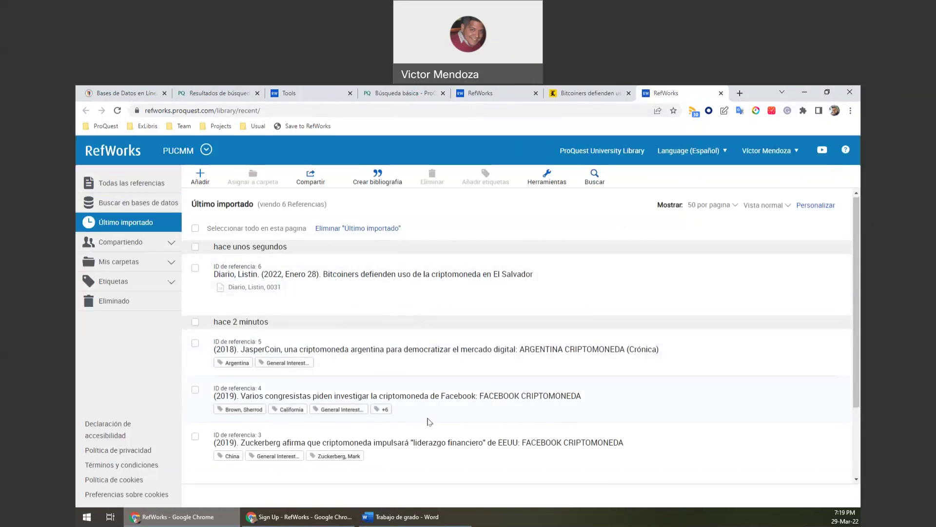
scroll(429, 420, "down", 2)
scroll(431, 421, "up", 2)
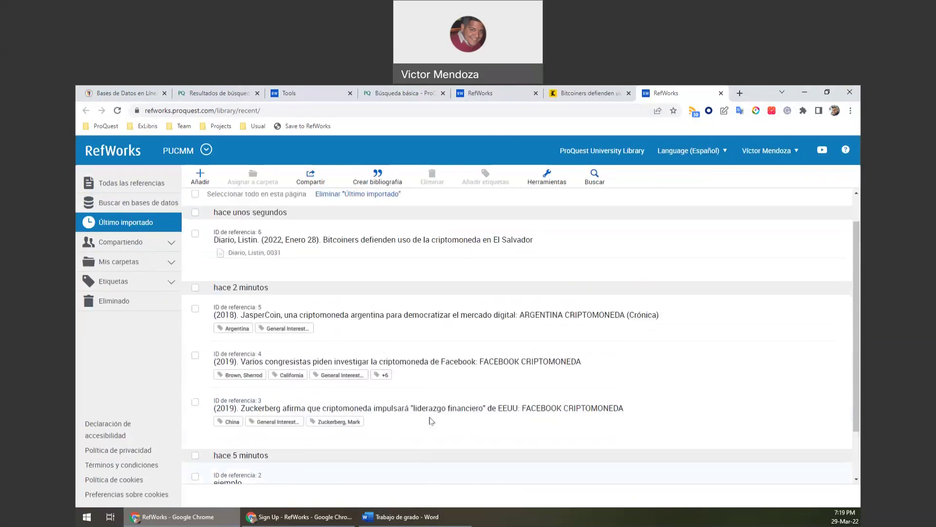